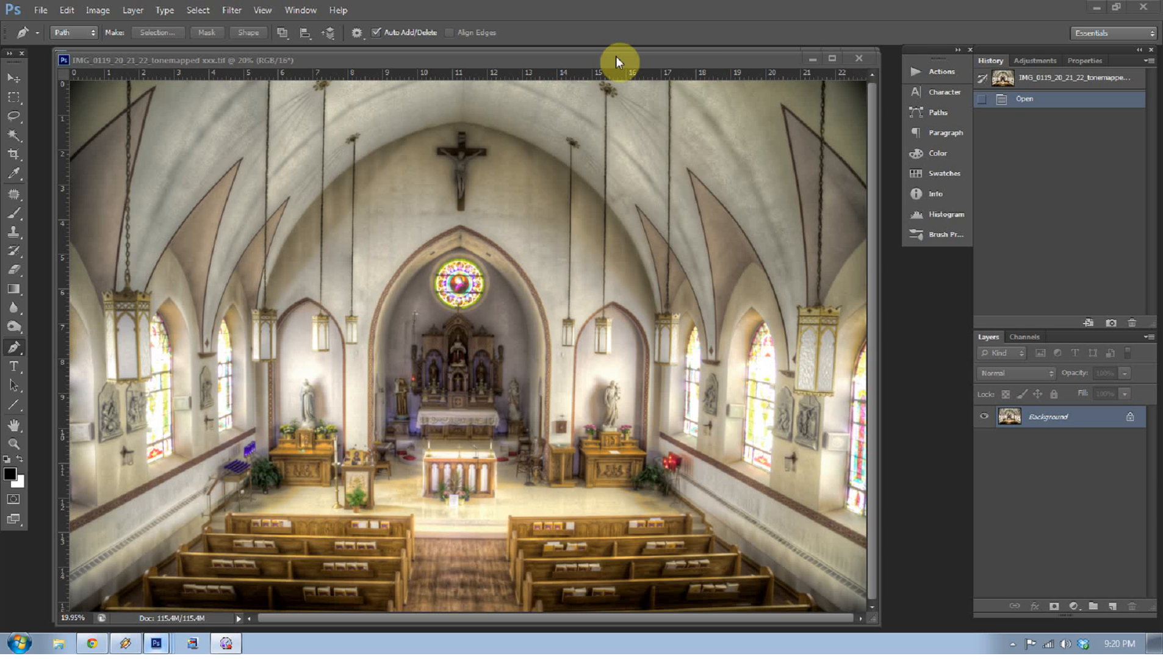
Step: Minimize the tone-mapped image so that Untitled_HDR2.psd is the document in front
{"action": "left_click", "coordinate": [817, 59]}
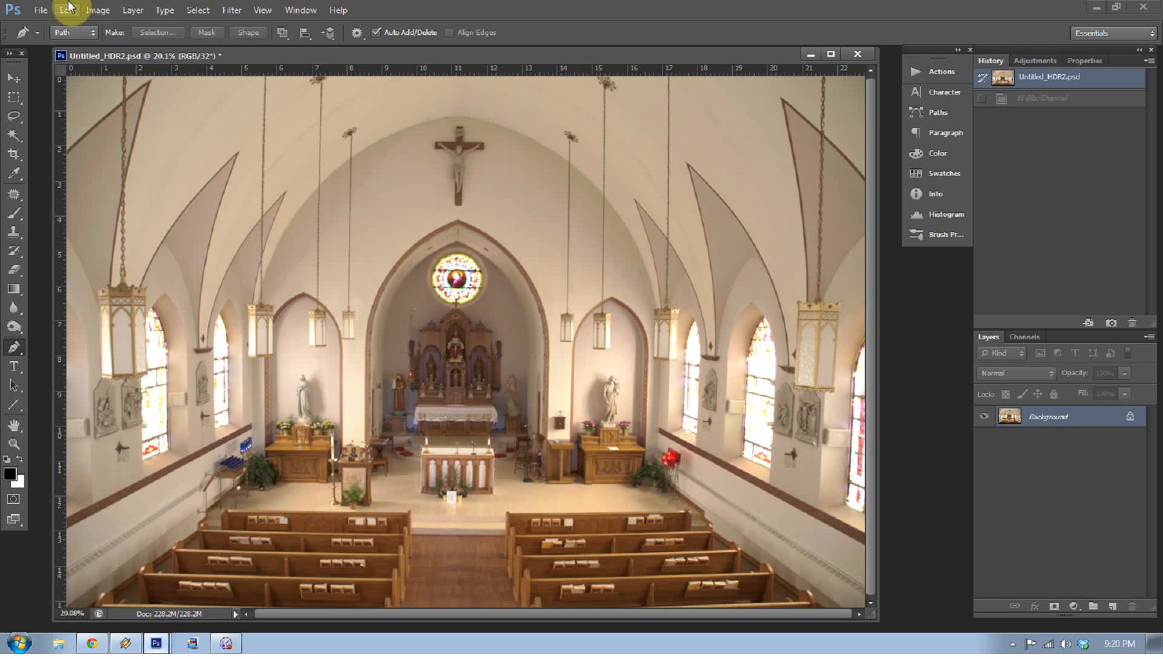
{"action": "left_click", "coordinate": [40, 10]}
{"action": "mouse_move", "coordinate": [92, 301]}
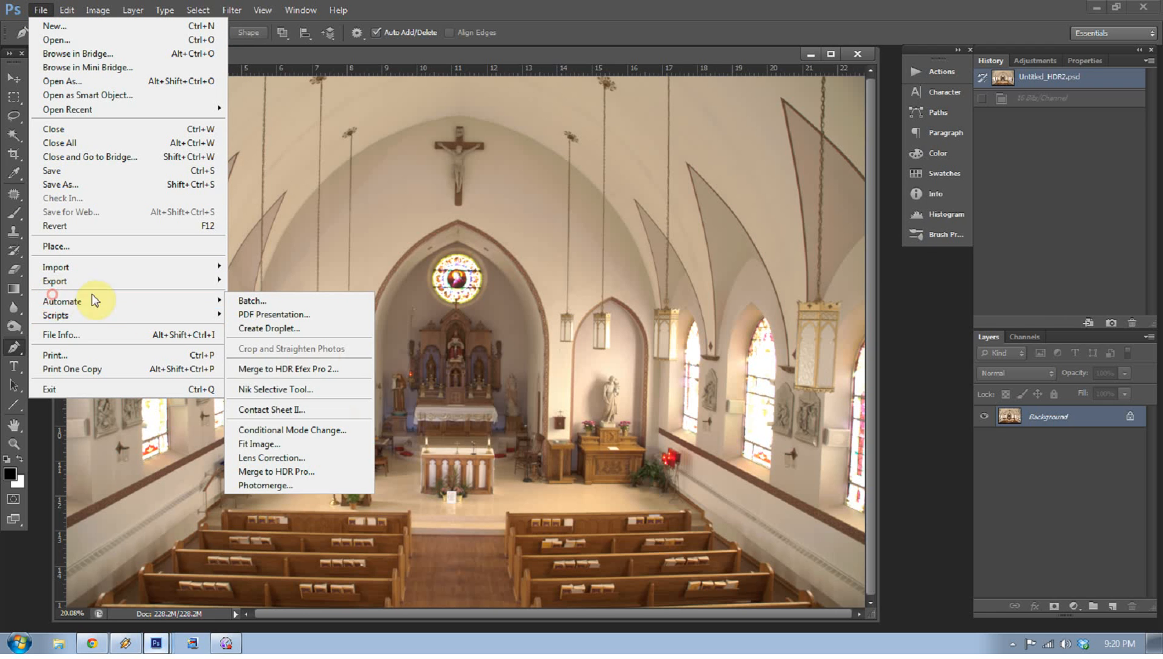
{"action": "left_click", "coordinate": [543, 48]}
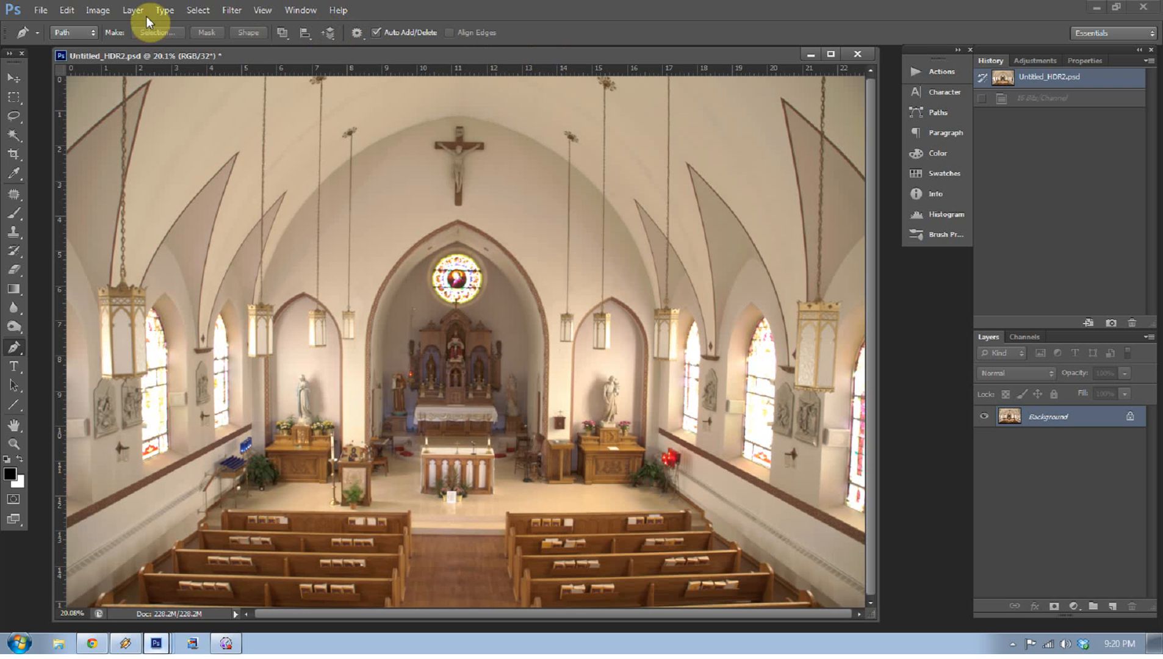
{"action": "left_click", "coordinate": [91, 11]}
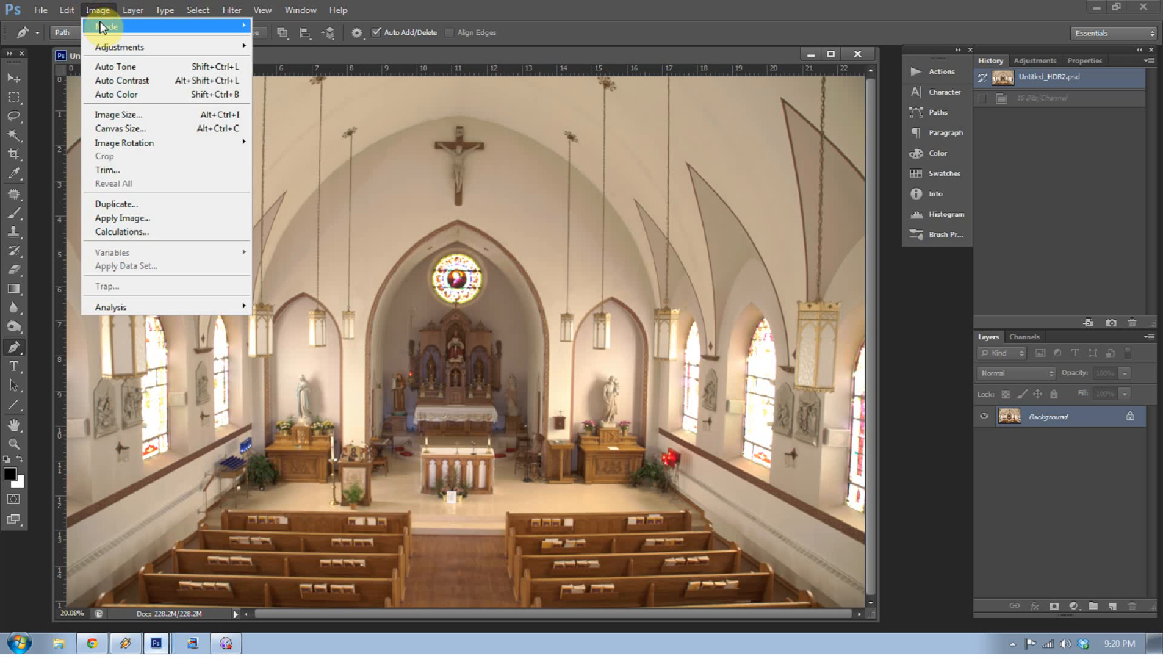
{"action": "mouse_move", "coordinate": [102, 27]}
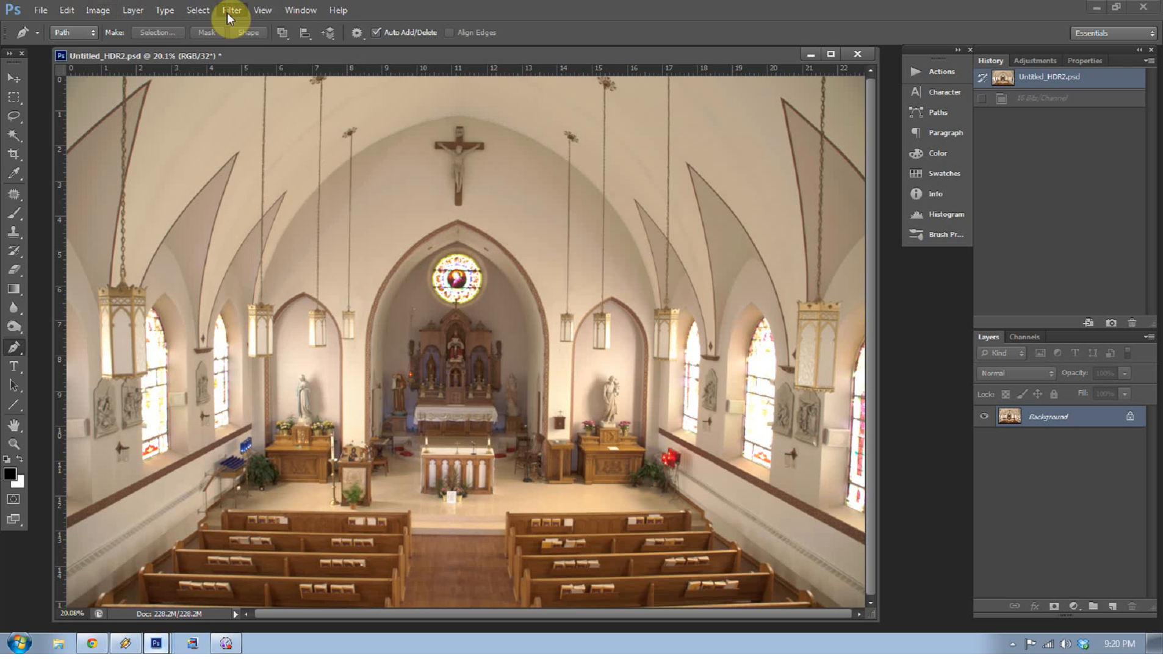
{"action": "left_click", "coordinate": [232, 11]}
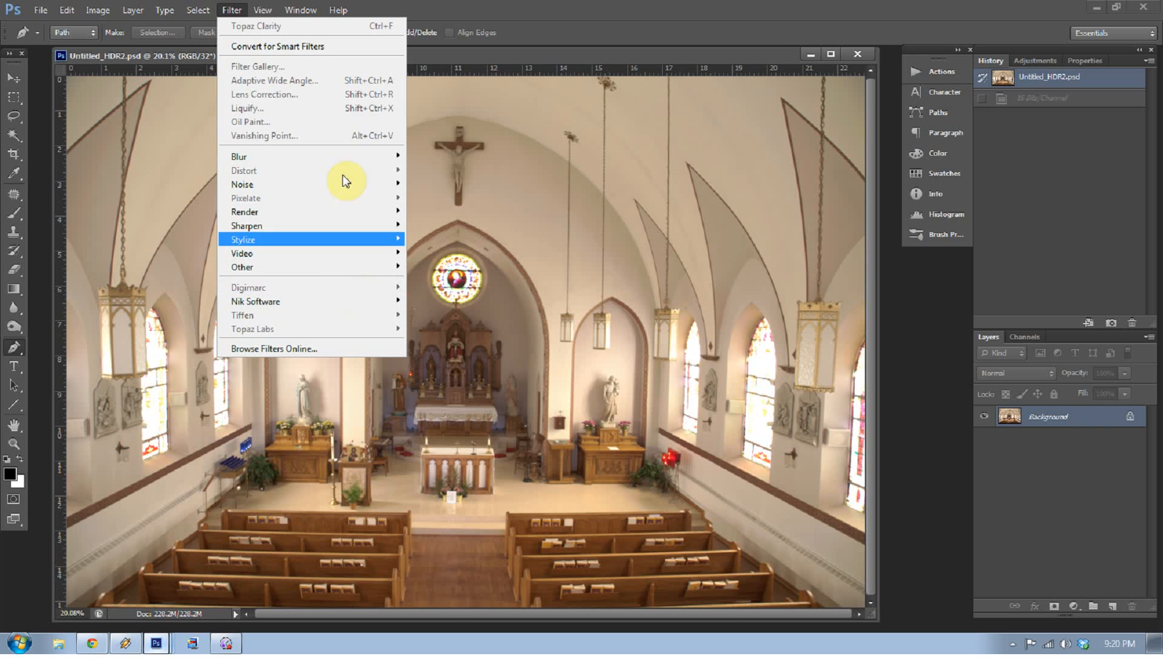
{"action": "left_click", "coordinate": [244, 11]}
Step: Convert the image to 16 bits per channel using HDR Toning with strength 1.44, gamma 2.15, exposure +1.31, shadow -5% and highlight -1%
{"action": "left_click", "coordinate": [147, 11]}
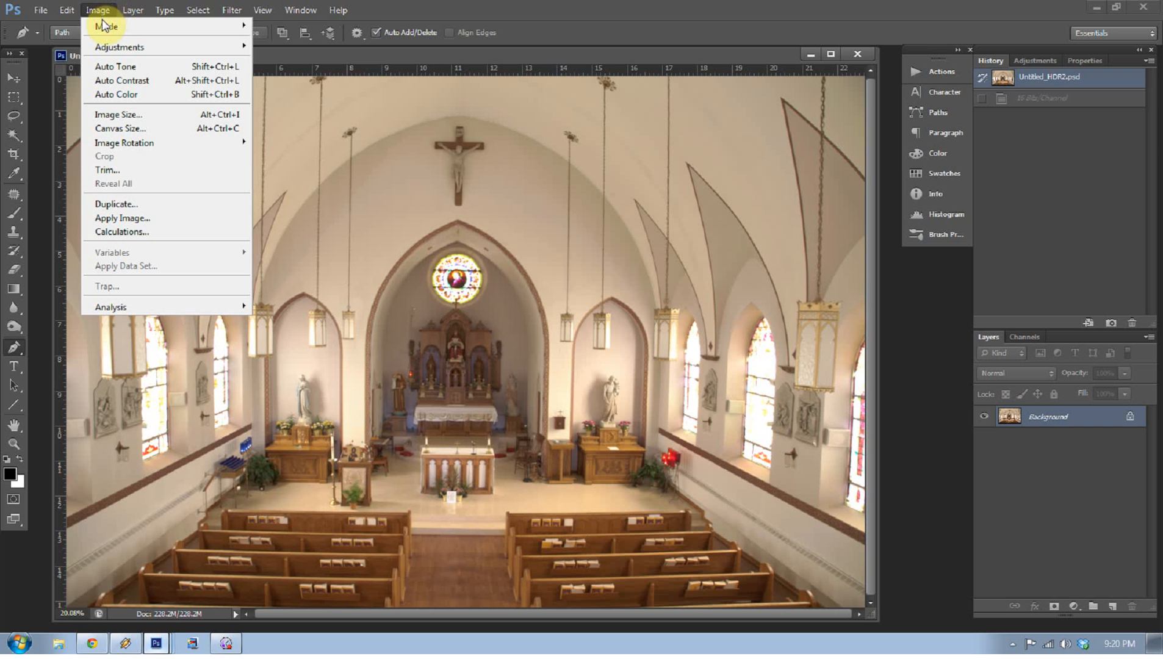
{"action": "mouse_move", "coordinate": [105, 26]}
{"action": "left_click", "coordinate": [304, 157]}
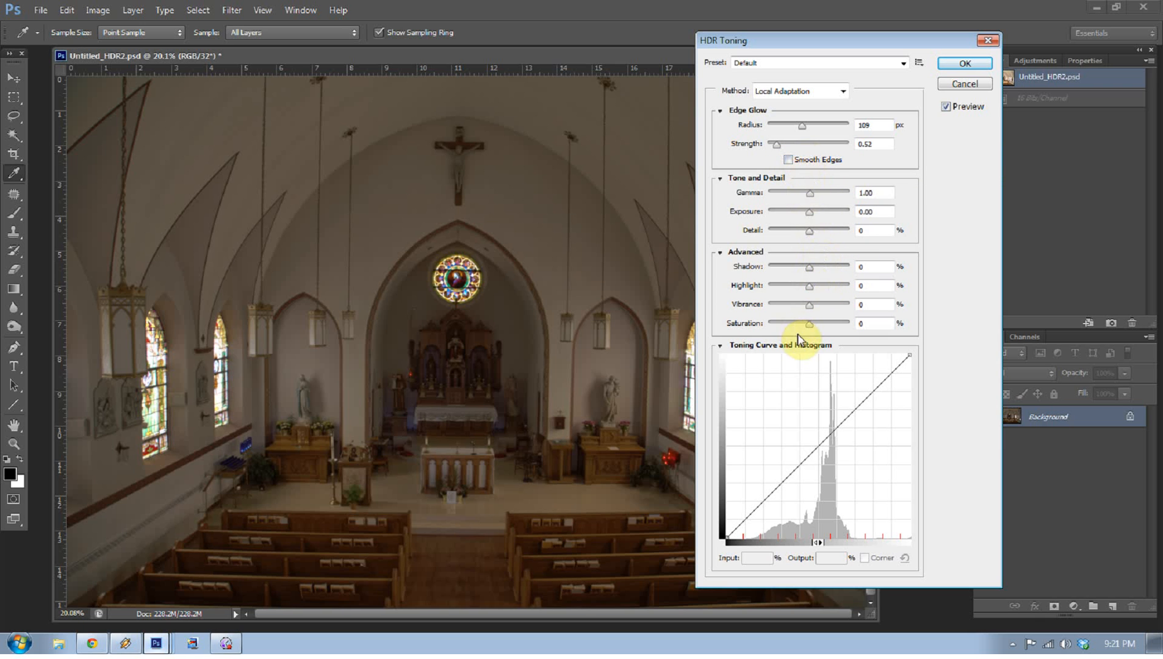
{"action": "mouse_move", "coordinate": [810, 215]}
{"action": "left_mouse_down"}
{"action": "mouse_move", "coordinate": [787, 197]}
{"action": "mouse_move", "coordinate": [819, 213]}
{"action": "left_mouse_up"}
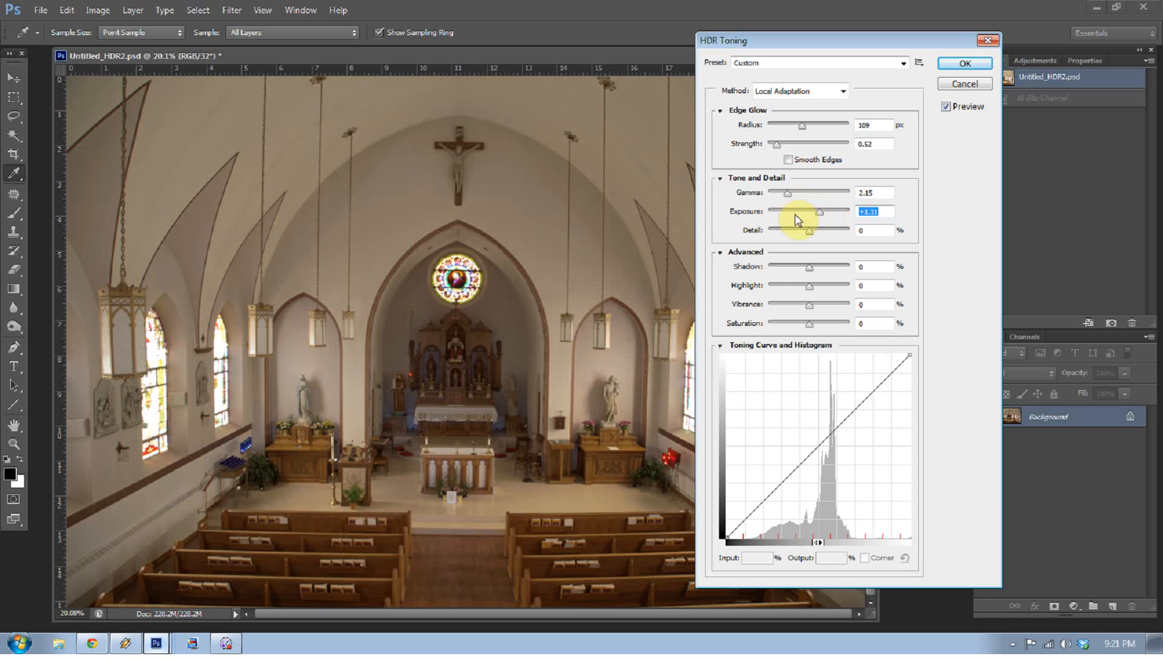
{"action": "left_click_drag", "start_coordinate": [779, 144], "coordinate": [799, 147]}
{"action": "mouse_move", "coordinate": [810, 267]}
{"action": "left_mouse_down"}
{"action": "mouse_move", "coordinate": [828, 272]}
{"action": "mouse_move", "coordinate": [807, 272]}
{"action": "mouse_move", "coordinate": [821, 291]}
{"action": "mouse_move", "coordinate": [843, 287]}
{"action": "mouse_move", "coordinate": [808, 288]}
{"action": "left_mouse_up"}
Step: Add control points to the toning curve, raising the highlights to 83% output at 80% input, and apply the HDR toning
{"action": "left_click", "coordinate": [761, 502]}
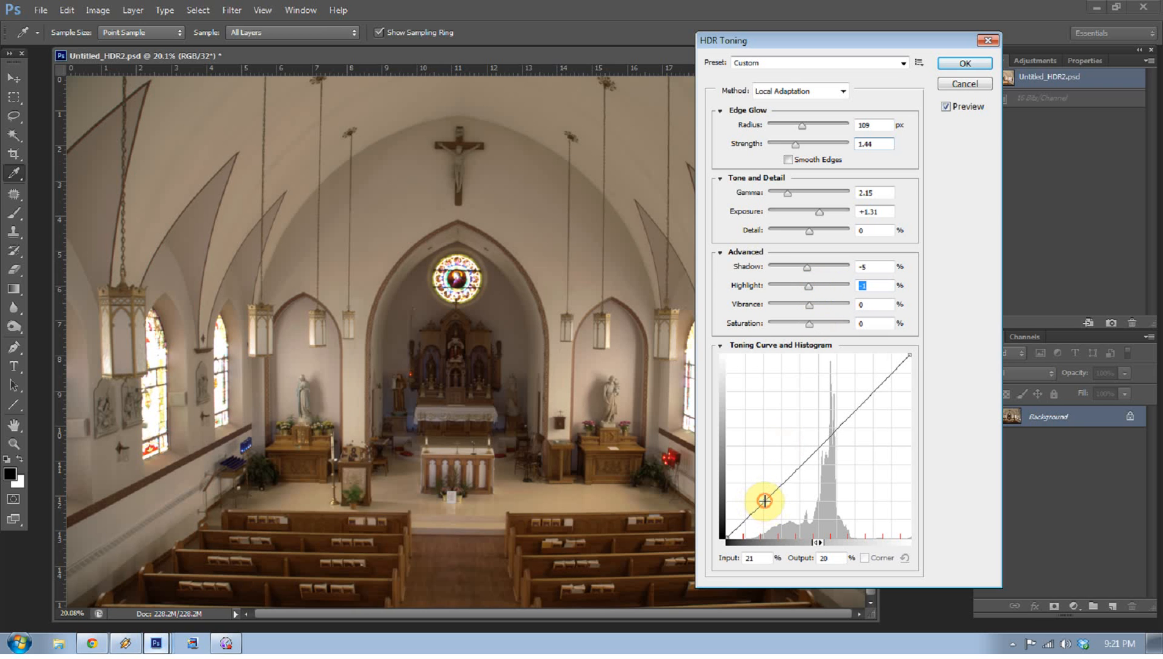
{"action": "left_click", "coordinate": [873, 385]}
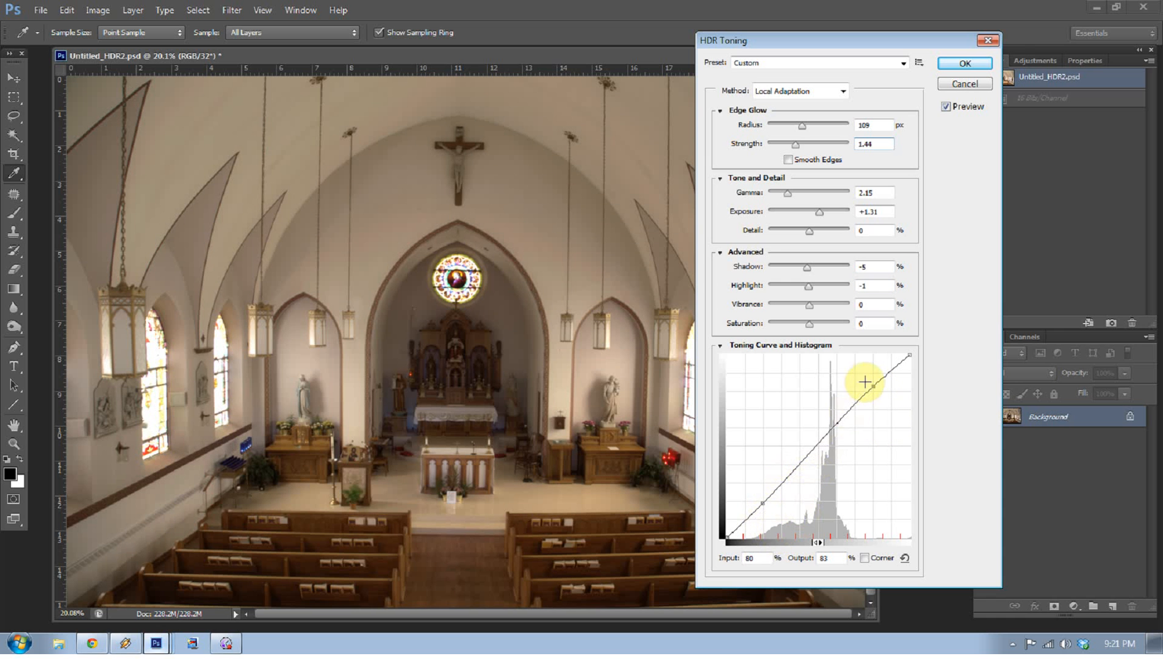
{"action": "left_click", "coordinate": [967, 64]}
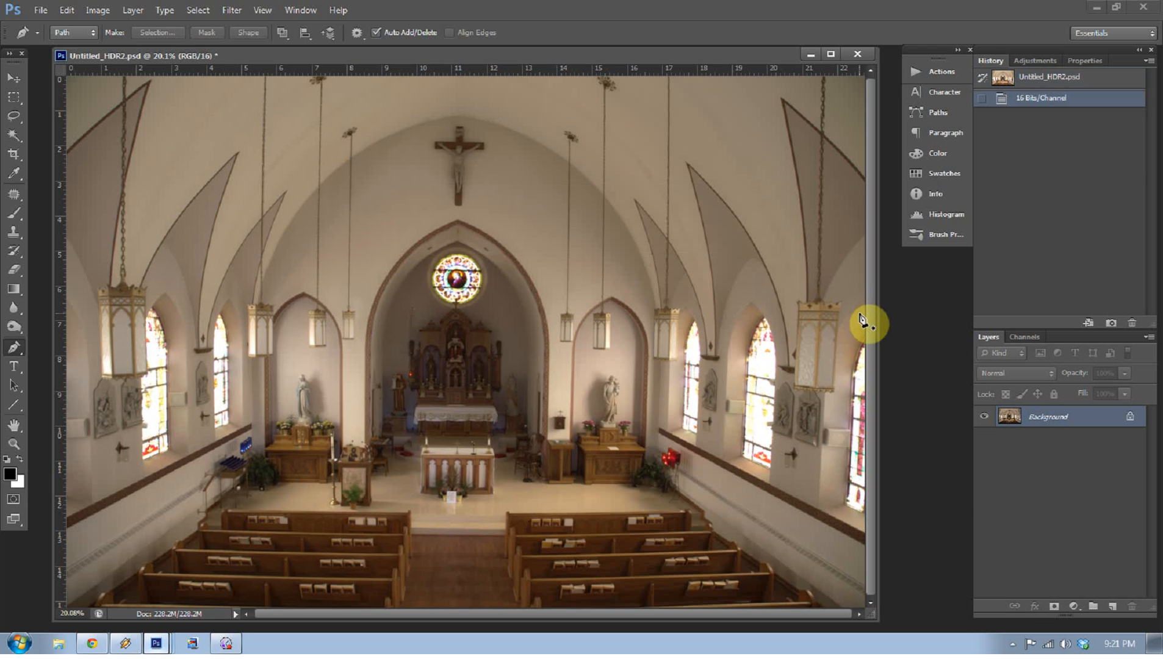
Step: Launch the Topaz Clarity filter on the image and reset all its adjustments
{"action": "left_click", "coordinate": [236, 10]}
{"action": "mouse_move", "coordinate": [292, 326]}
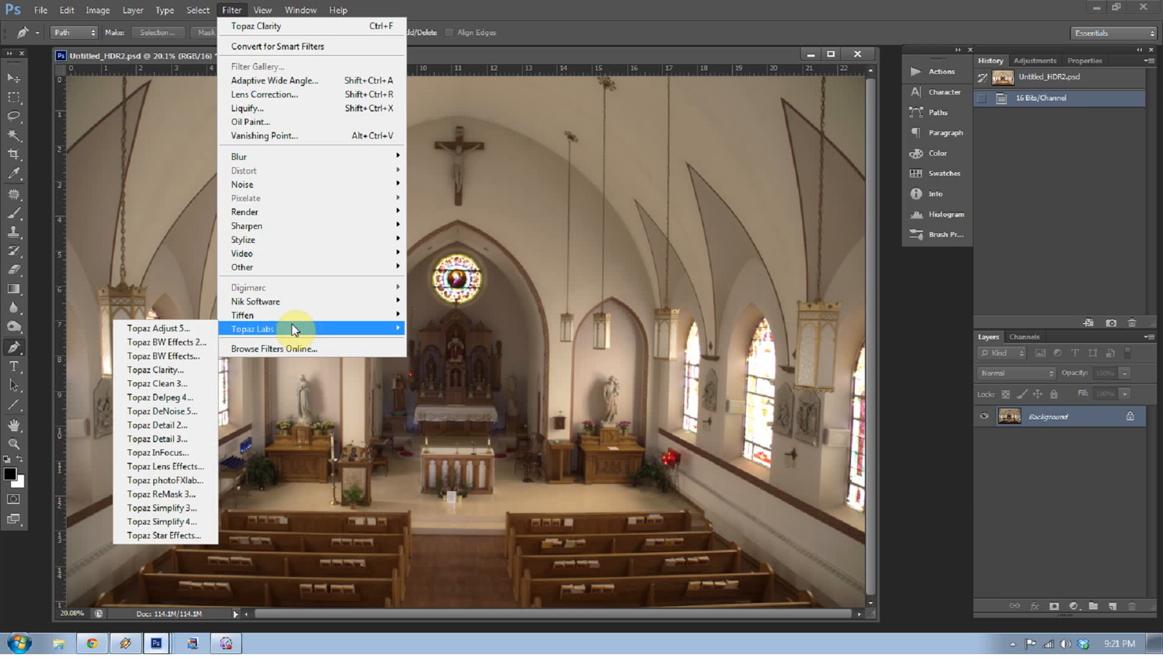
{"action": "left_click", "coordinate": [193, 374]}
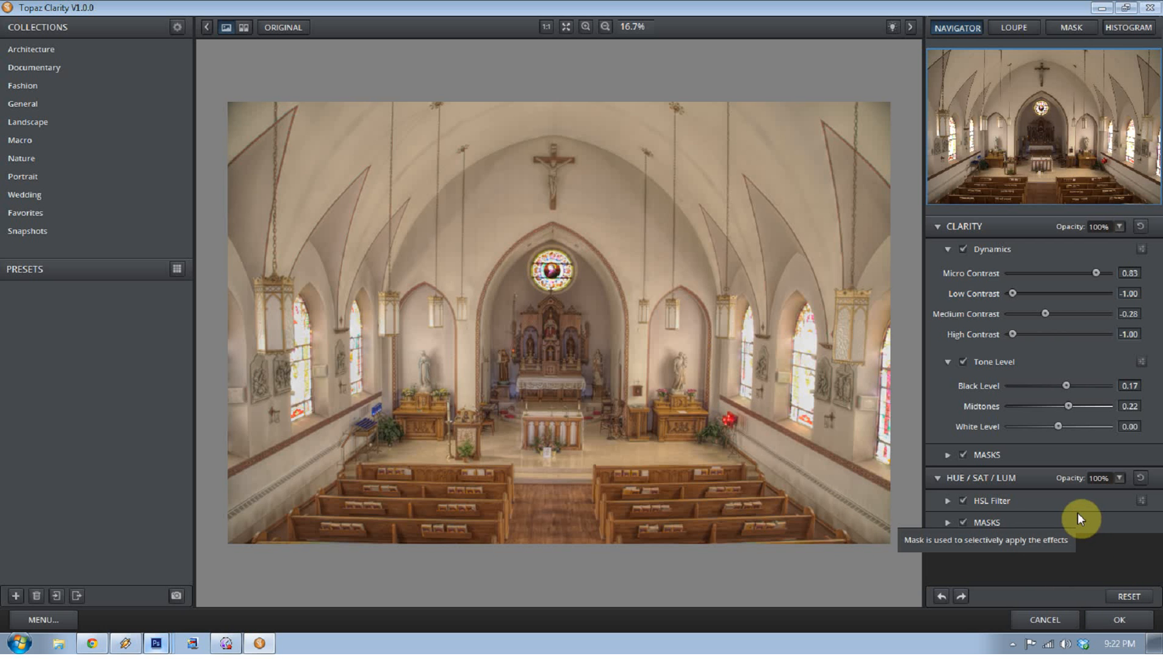
{"action": "left_click", "coordinate": [1129, 595]}
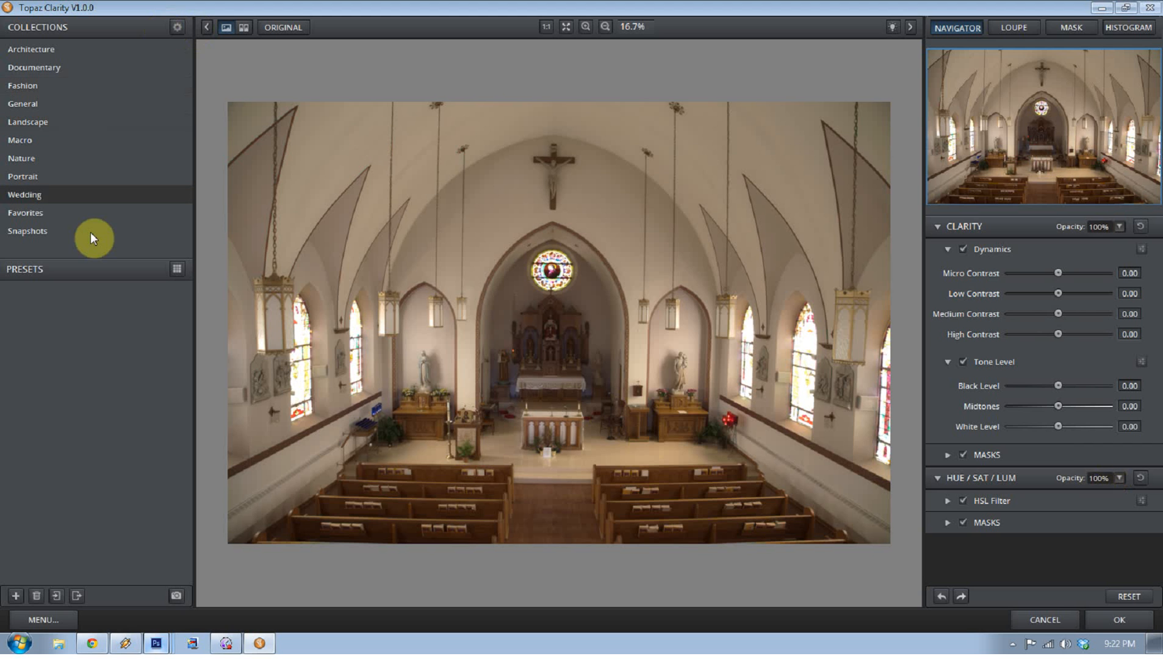
Step: Show the Architecture preset collection and preview its effects on the church interior, including Interior Strong
{"action": "left_click", "coordinate": [49, 55]}
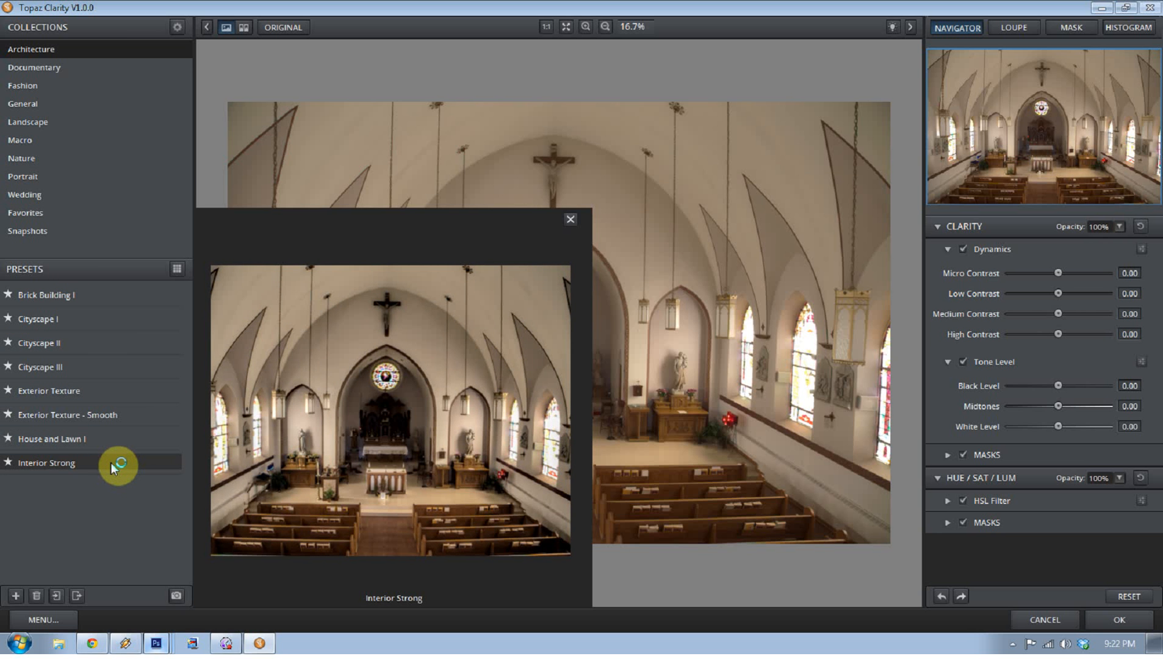
{"action": "left_click", "coordinate": [111, 463]}
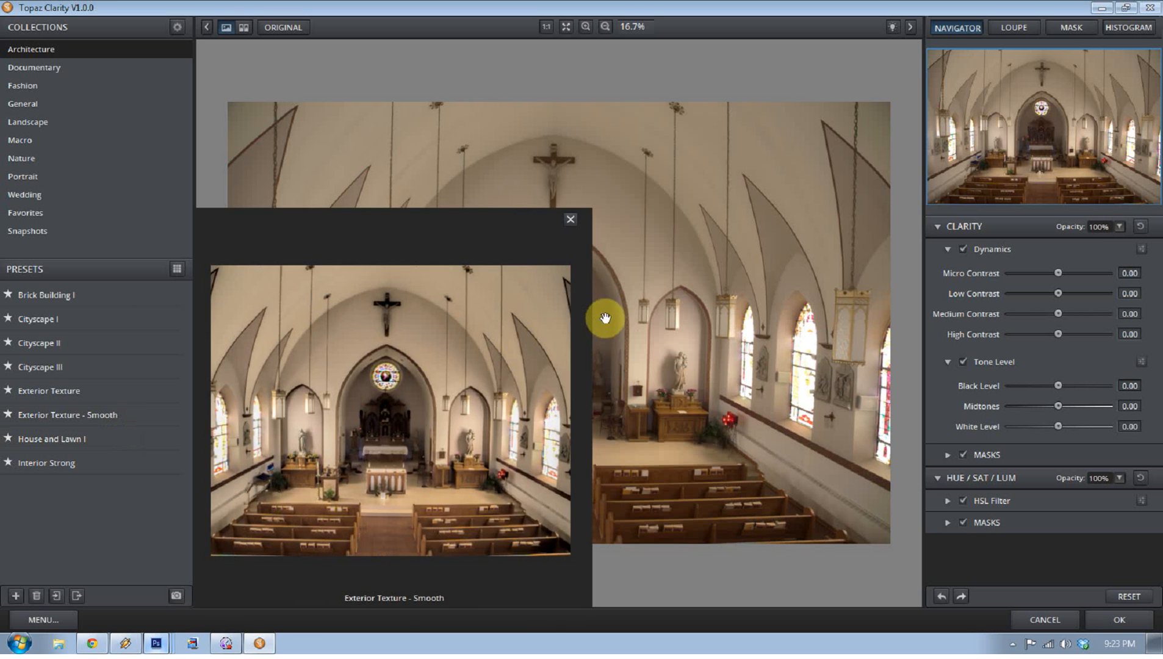
Step: Compare the image in the split view, inspect it at 100%, and return to the whole image in a single view
{"action": "left_click", "coordinate": [245, 26]}
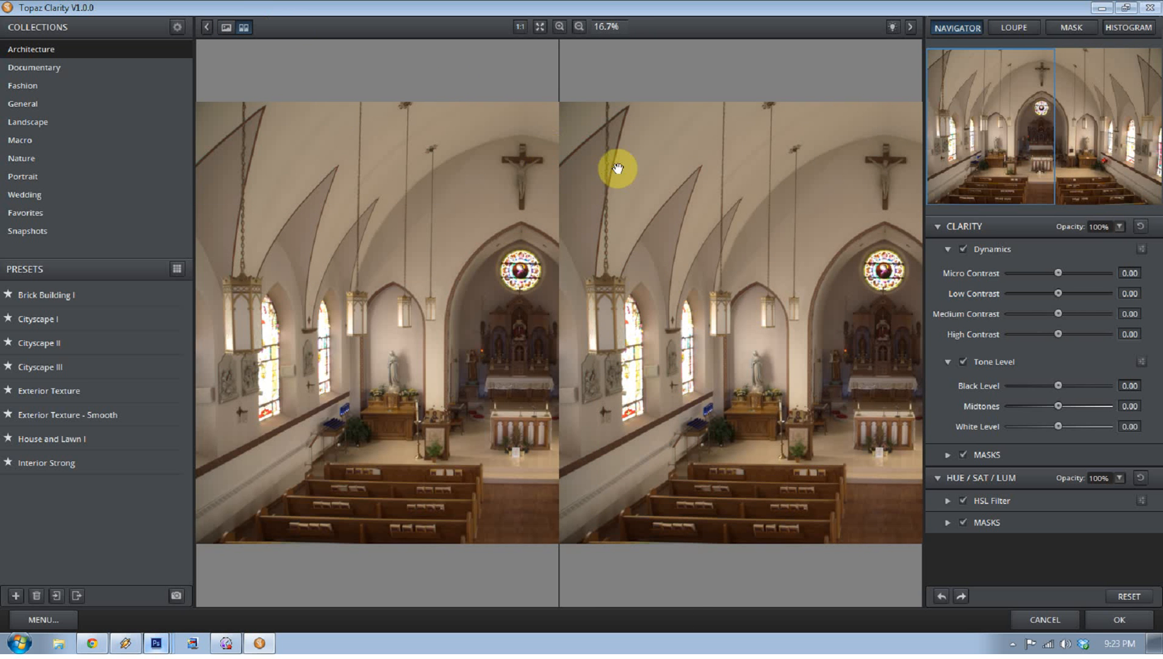
{"action": "left_click", "coordinate": [231, 27]}
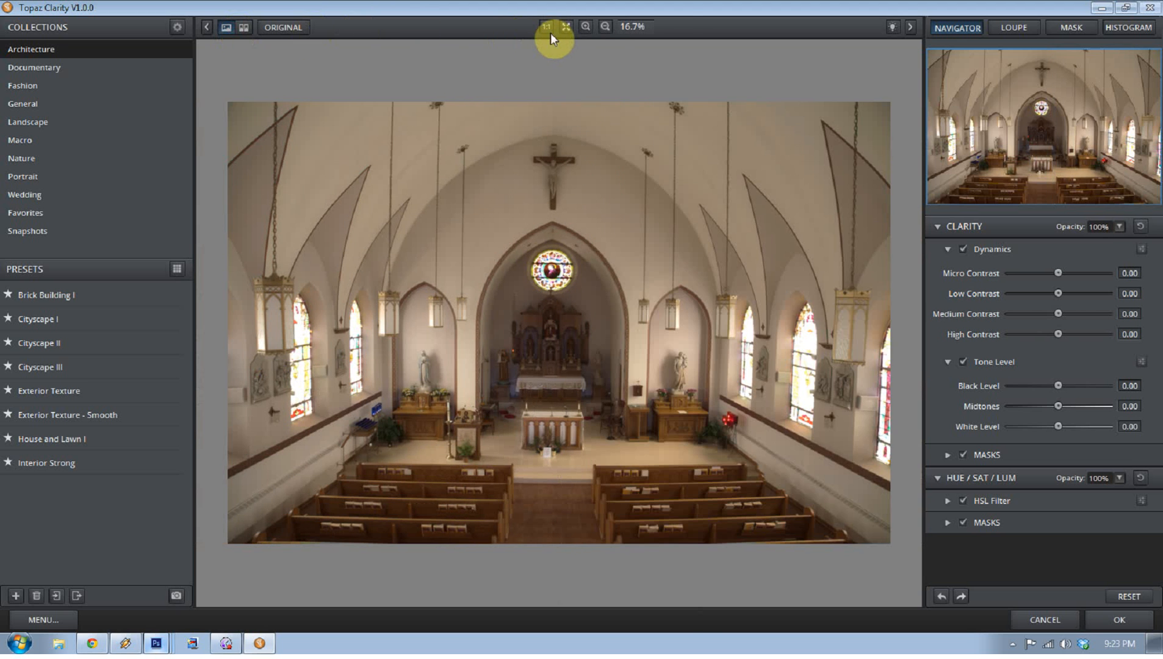
{"action": "left_click", "coordinate": [548, 27]}
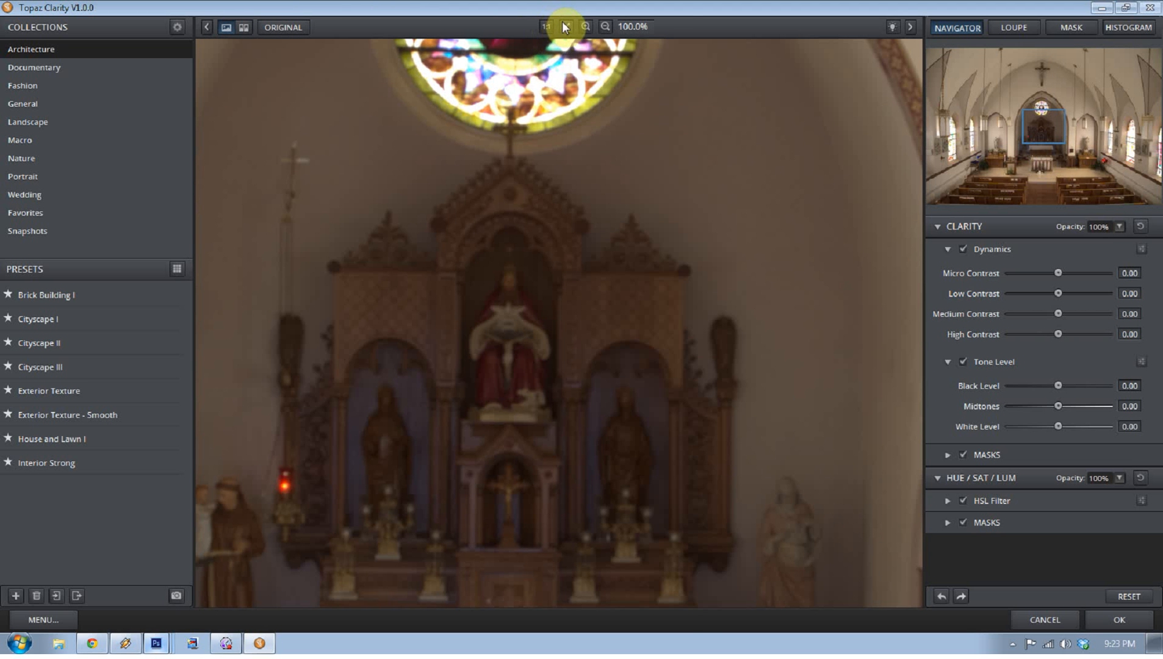
{"action": "left_click", "coordinate": [565, 27]}
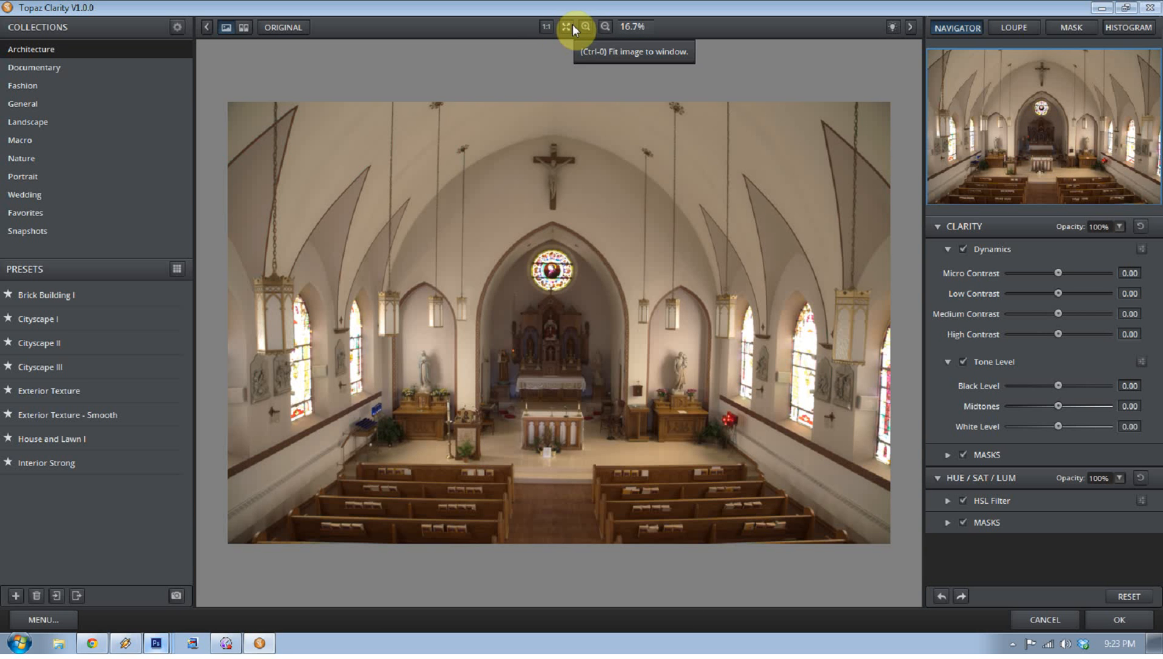
{"action": "left_click", "coordinate": [587, 26]}
{"action": "left_click", "coordinate": [606, 27]}
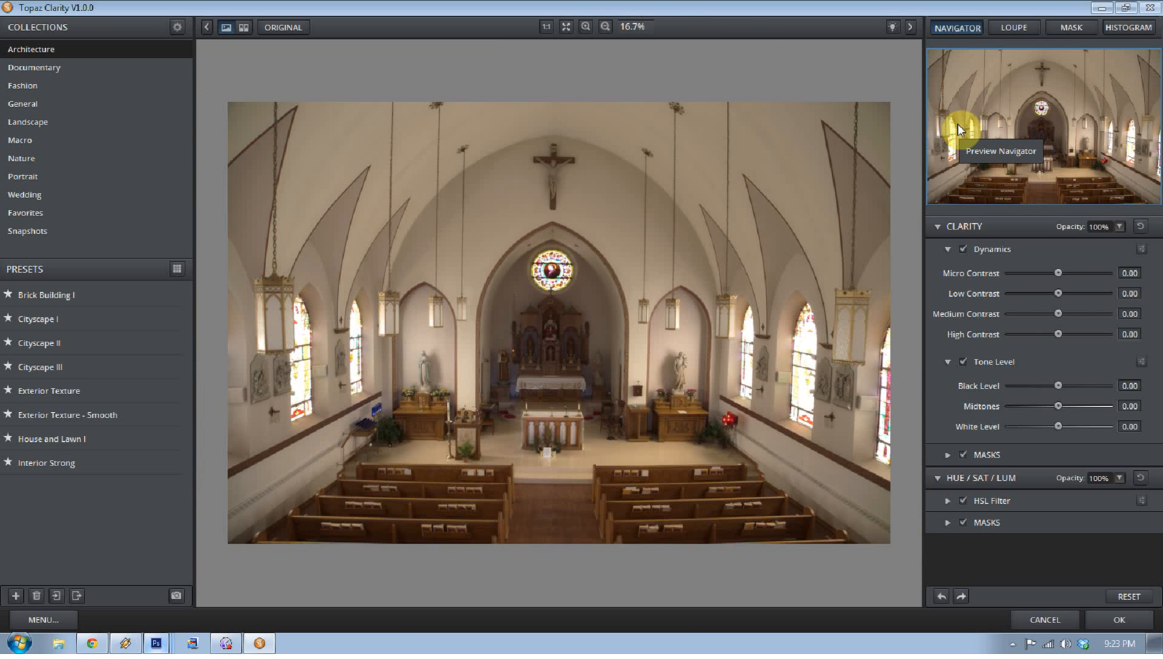
Step: Examine the histogram, mask and loupe views, and use the navigator view while checking the altar area at up to 33.3% zoom
{"action": "left_click", "coordinate": [1125, 27]}
{"action": "left_click", "coordinate": [1086, 28]}
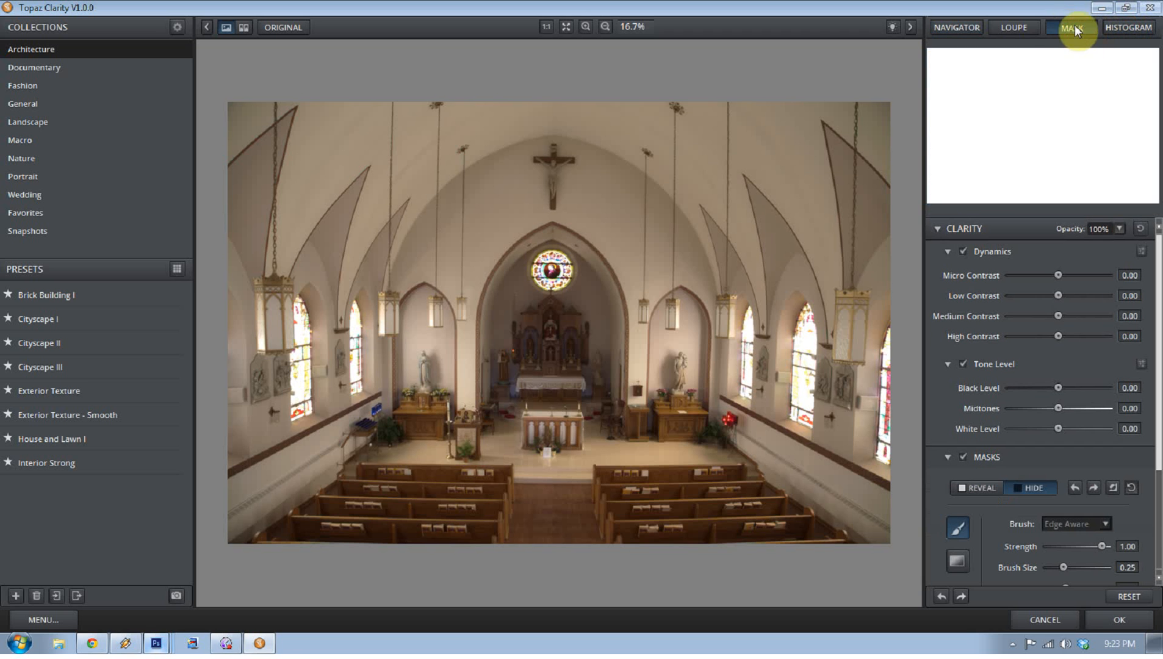
{"action": "left_click", "coordinate": [1019, 26]}
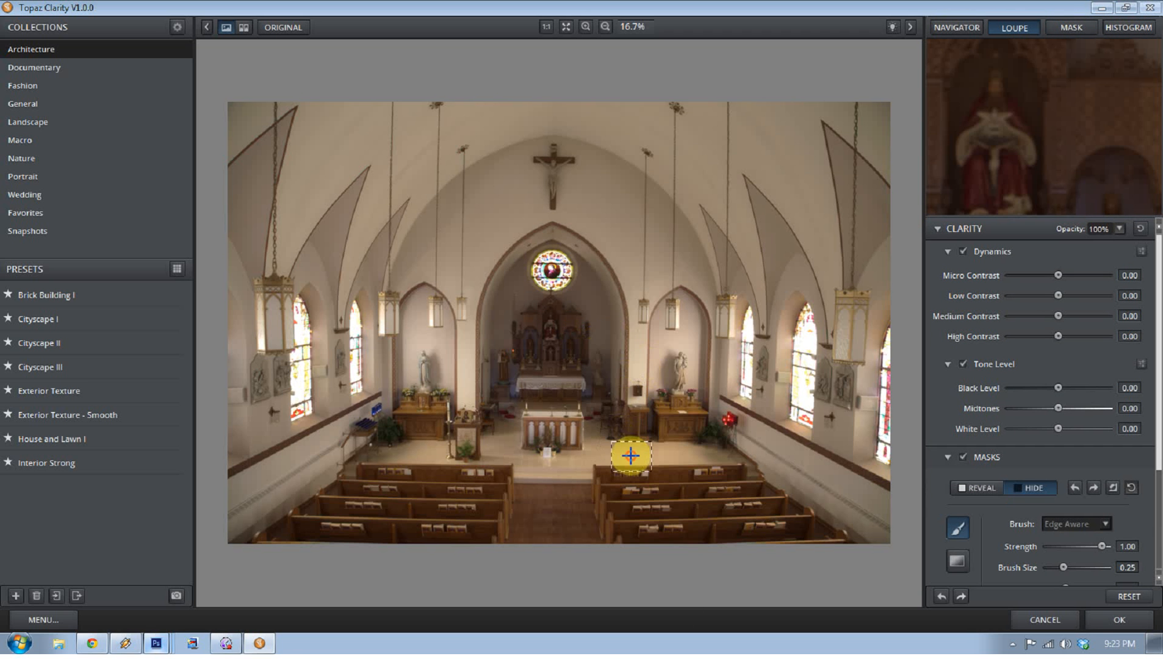
{"action": "left_click", "coordinate": [945, 30]}
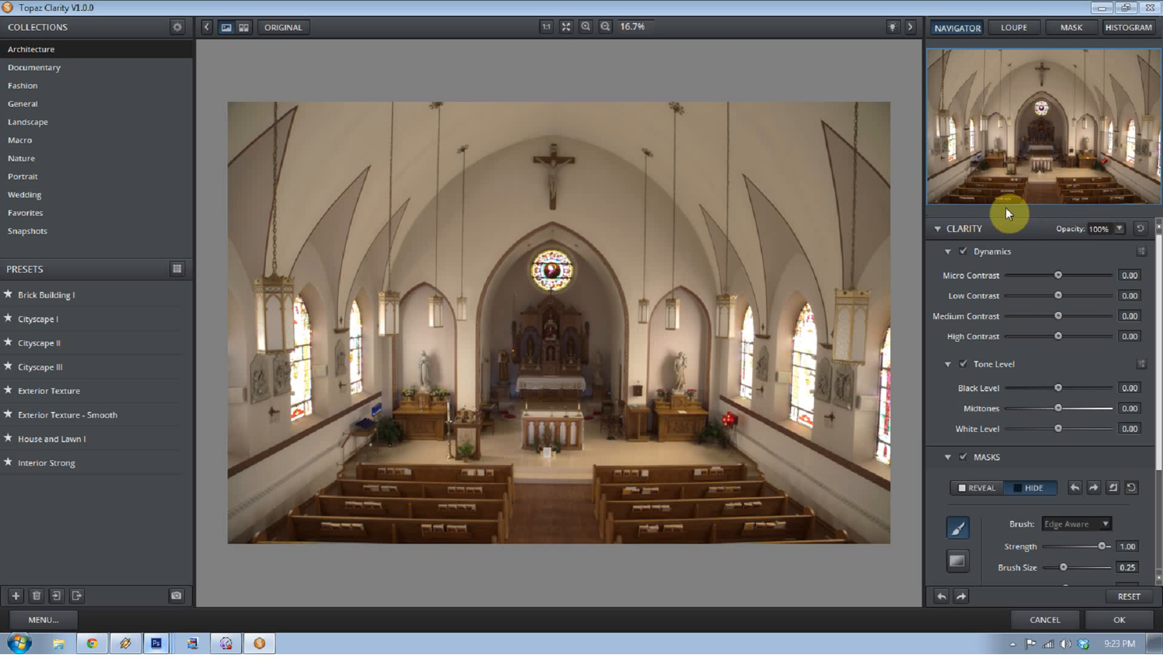
{"action": "left_click", "coordinate": [586, 26]}
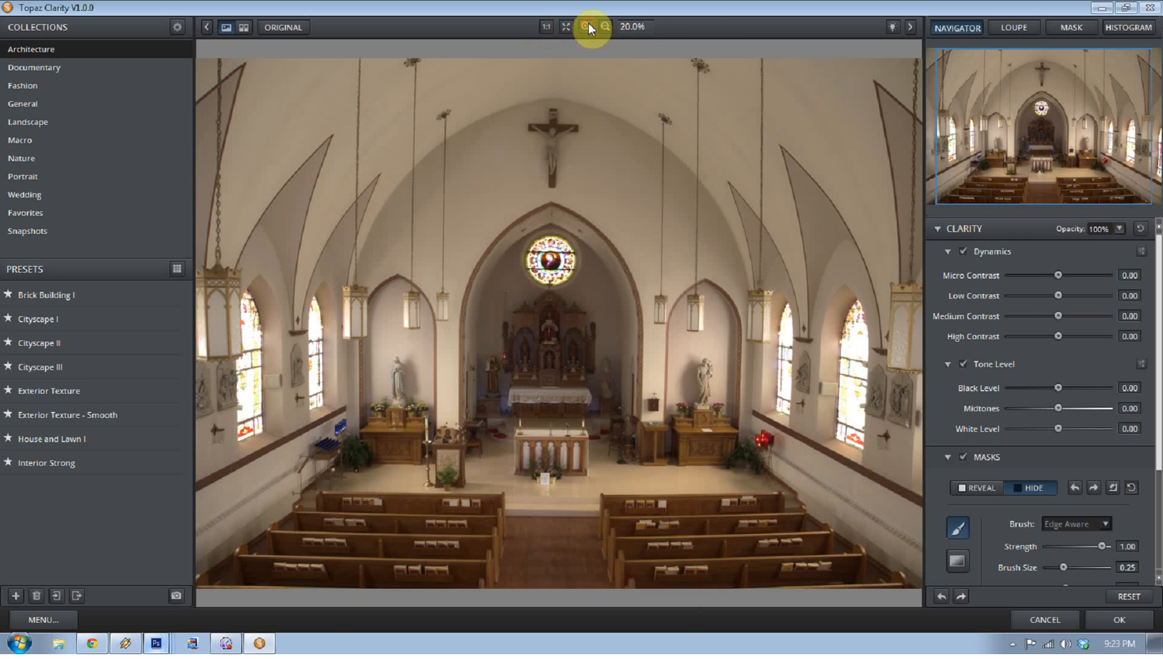
{"action": "left_click", "coordinate": [587, 26]}
{"action": "left_click", "coordinate": [587, 26]}
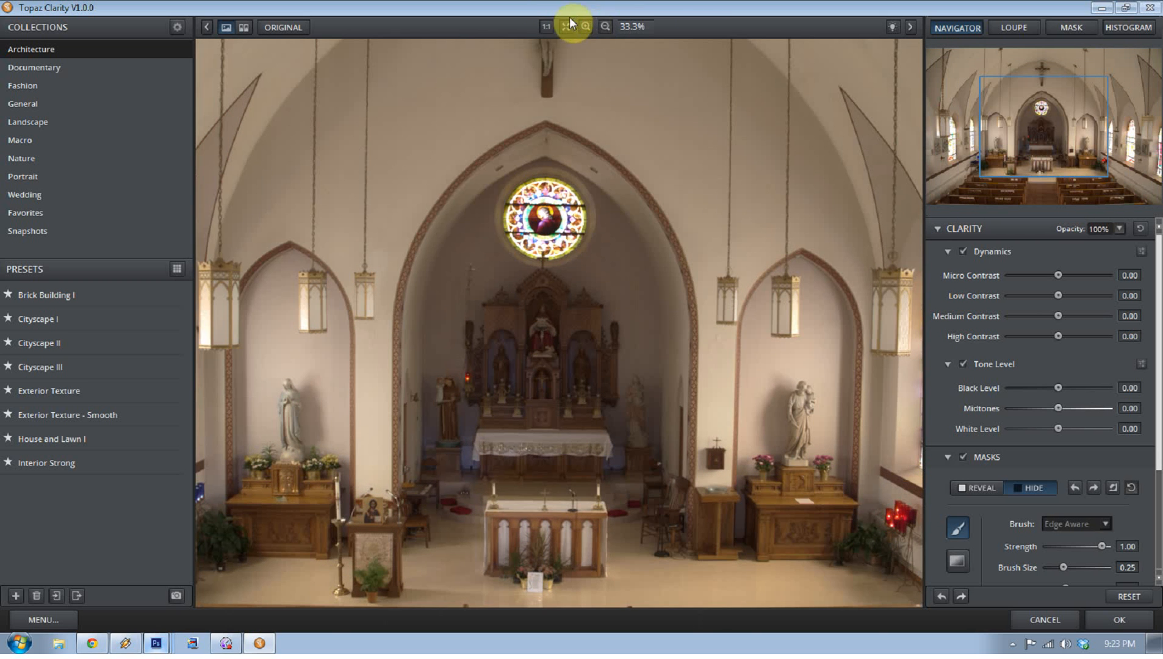
{"action": "left_click", "coordinate": [607, 28]}
{"action": "left_click", "coordinate": [607, 28]}
{"action": "left_click", "coordinate": [607, 27]}
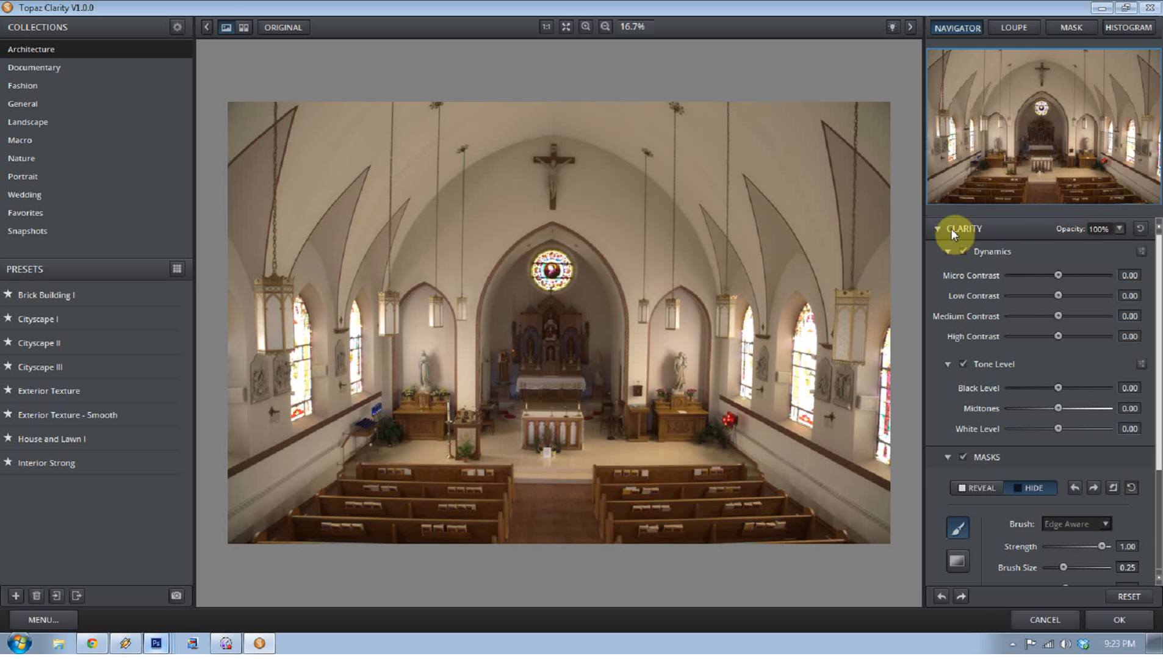
Step: Collapse the Clarity mask options and leave only the Dynamics and Tone Level adjustments expanded
{"action": "left_click", "coordinate": [948, 252]}
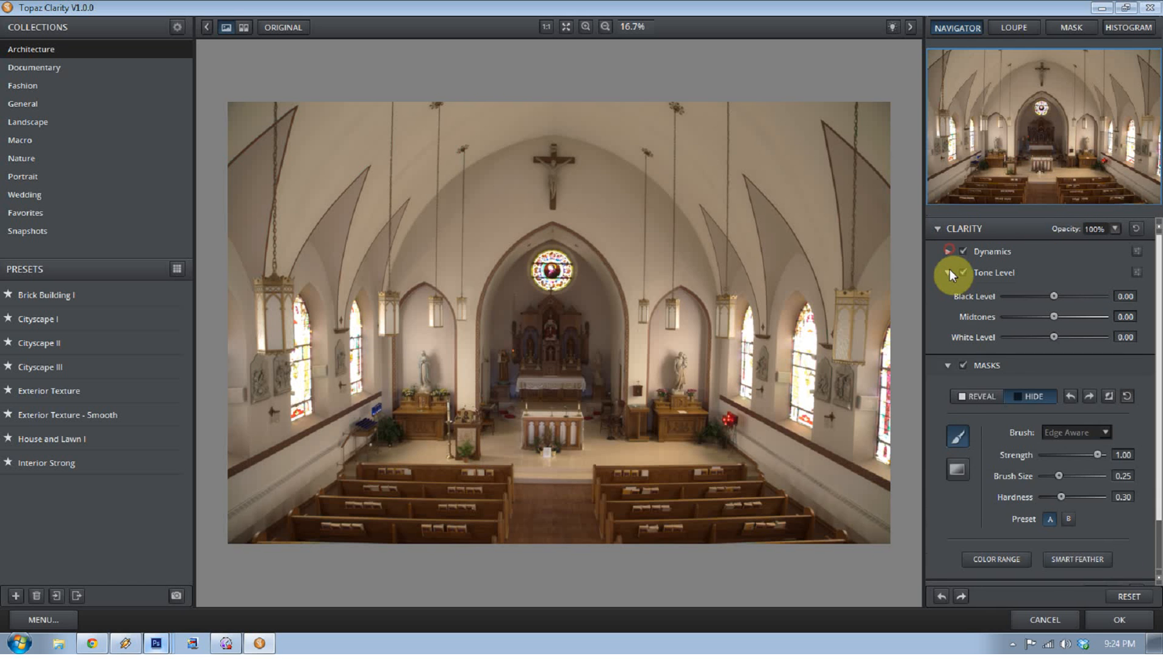
{"action": "left_click", "coordinate": [948, 272]}
{"action": "left_click", "coordinate": [948, 294]}
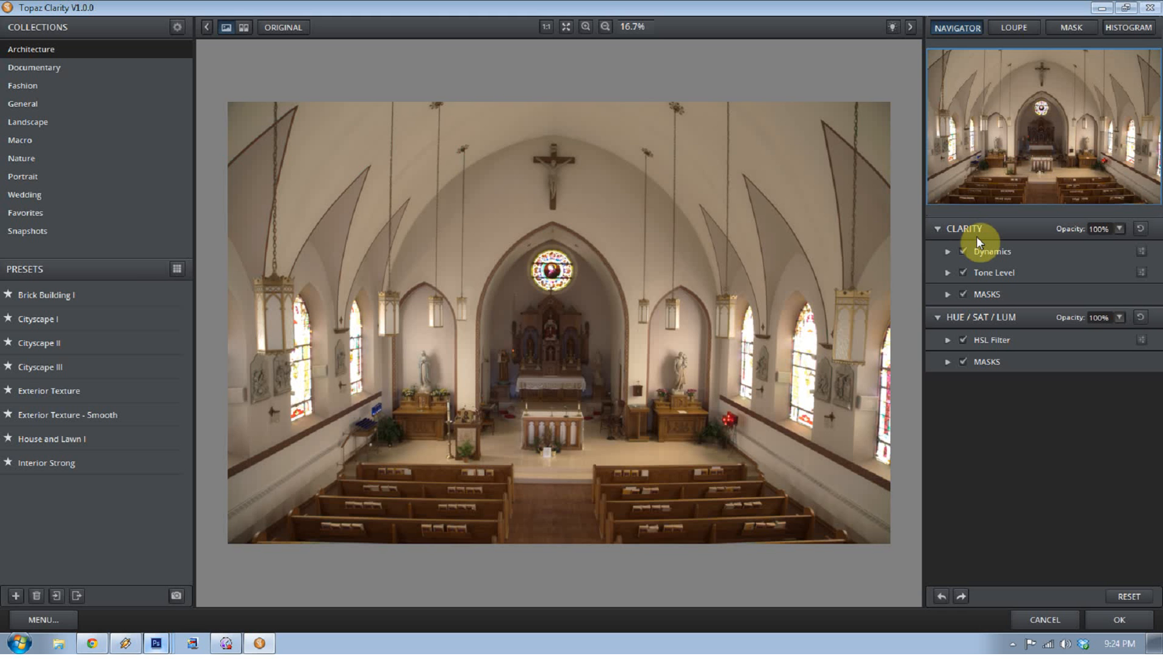
{"action": "left_click", "coordinate": [948, 252]}
{"action": "left_click", "coordinate": [948, 363]}
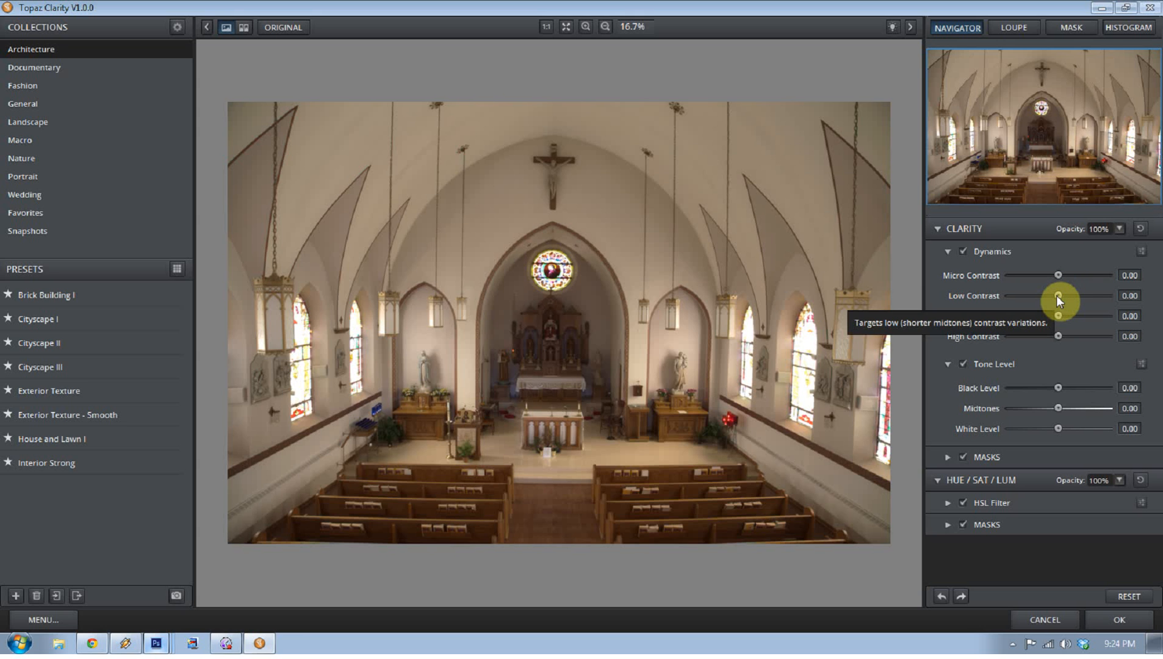
Step: Try a strongly reduced High Contrast and settle it at 0.02
{"action": "left_click_drag", "start_coordinate": [1060, 336], "coordinate": [927, 330]}
{"action": "left_click", "coordinate": [1061, 336]}
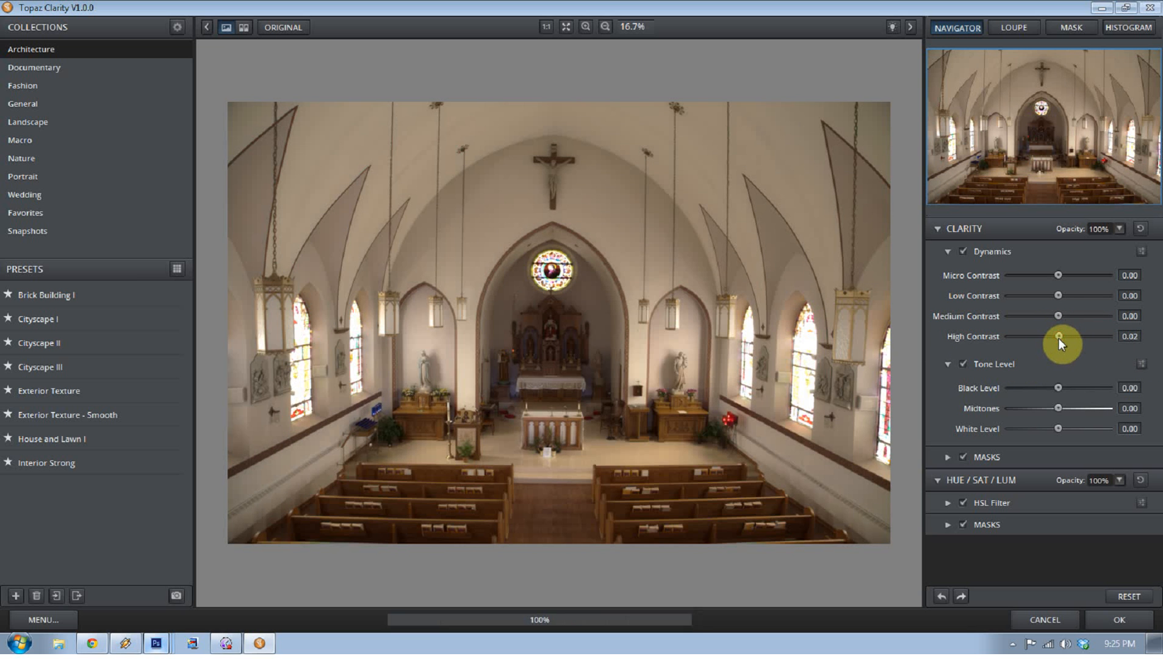
{"action": "left_click_drag", "start_coordinate": [1060, 338], "coordinate": [1058, 336]}
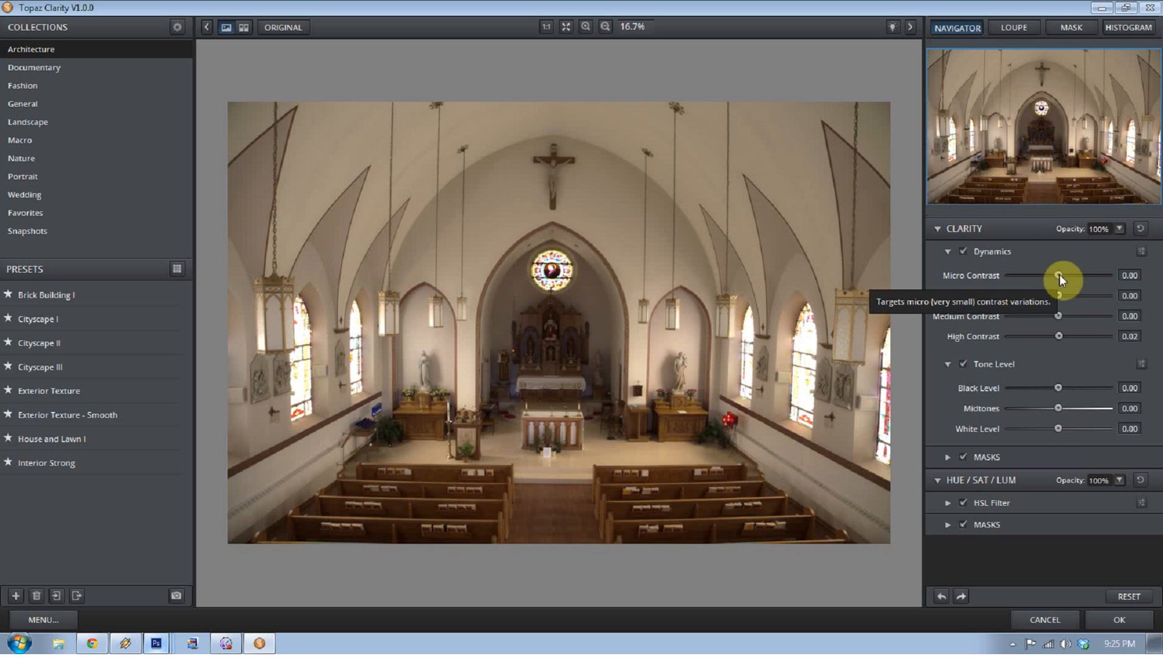
Step: Set Micro Contrast to 0.30 and raise Low Contrast to 1.00
{"action": "mouse_move", "coordinate": [1061, 278]}
{"action": "left_mouse_down"}
{"action": "mouse_move", "coordinate": [979, 270]}
{"action": "mouse_move", "coordinate": [1124, 273]}
{"action": "mouse_move", "coordinate": [1056, 282]}
{"action": "mouse_move", "coordinate": [1131, 284]}
{"action": "mouse_move", "coordinate": [1072, 285]}
{"action": "left_mouse_up"}
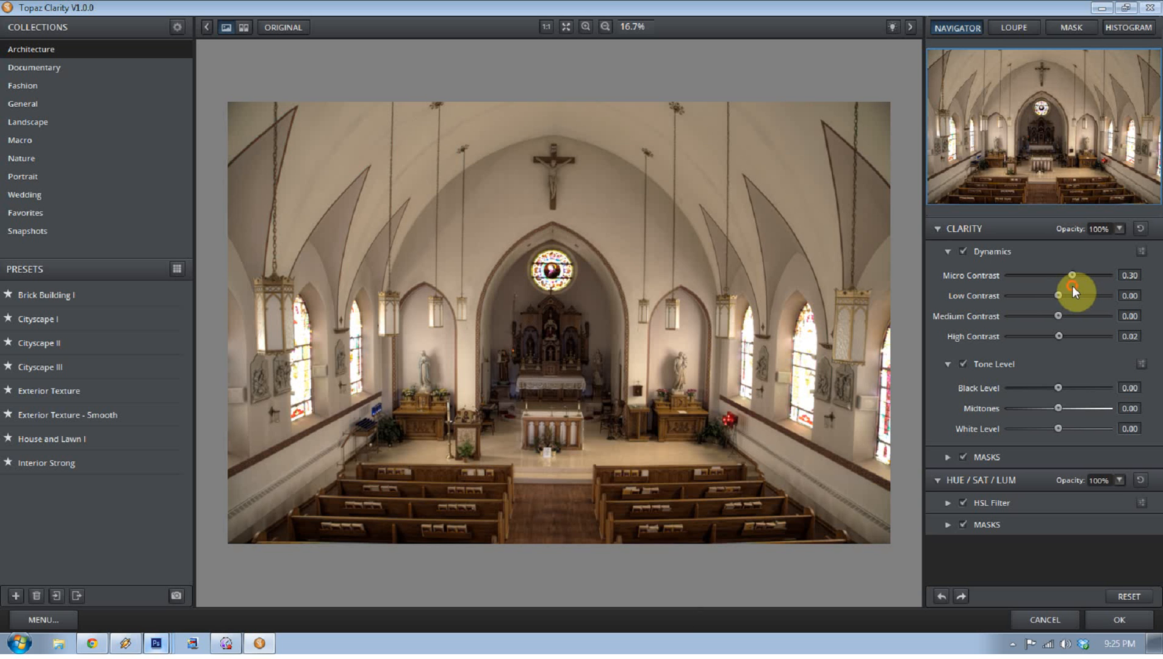
{"action": "left_click_drag", "start_coordinate": [1056, 295], "coordinate": [1121, 304]}
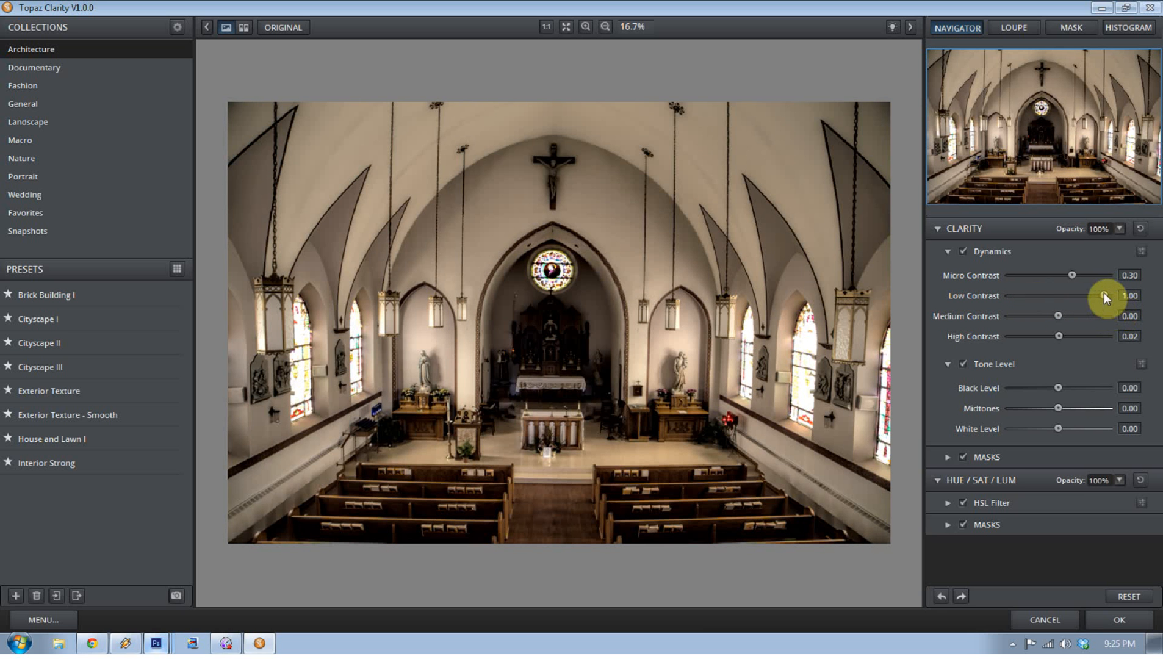
Step: Set Low Contrast to -0.91, try both Medium Contrast extremes and settle Medium Contrast at -0.34
{"action": "left_click_drag", "start_coordinate": [1104, 295], "coordinate": [1025, 297]}
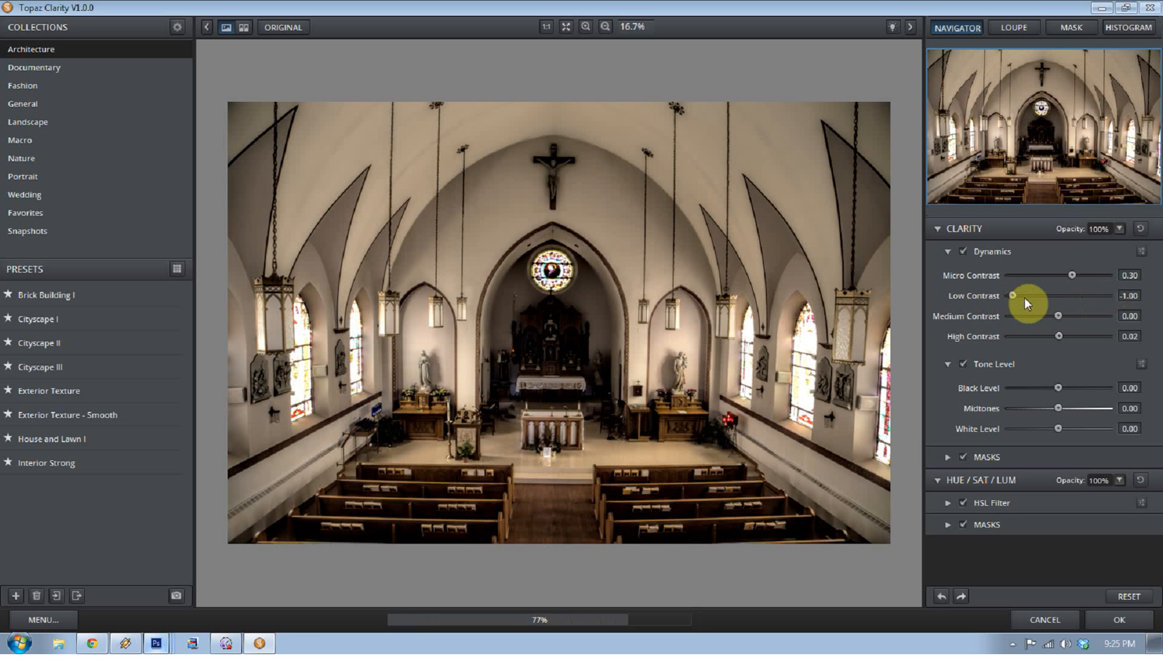
{"action": "left_click", "coordinate": [1016, 298]}
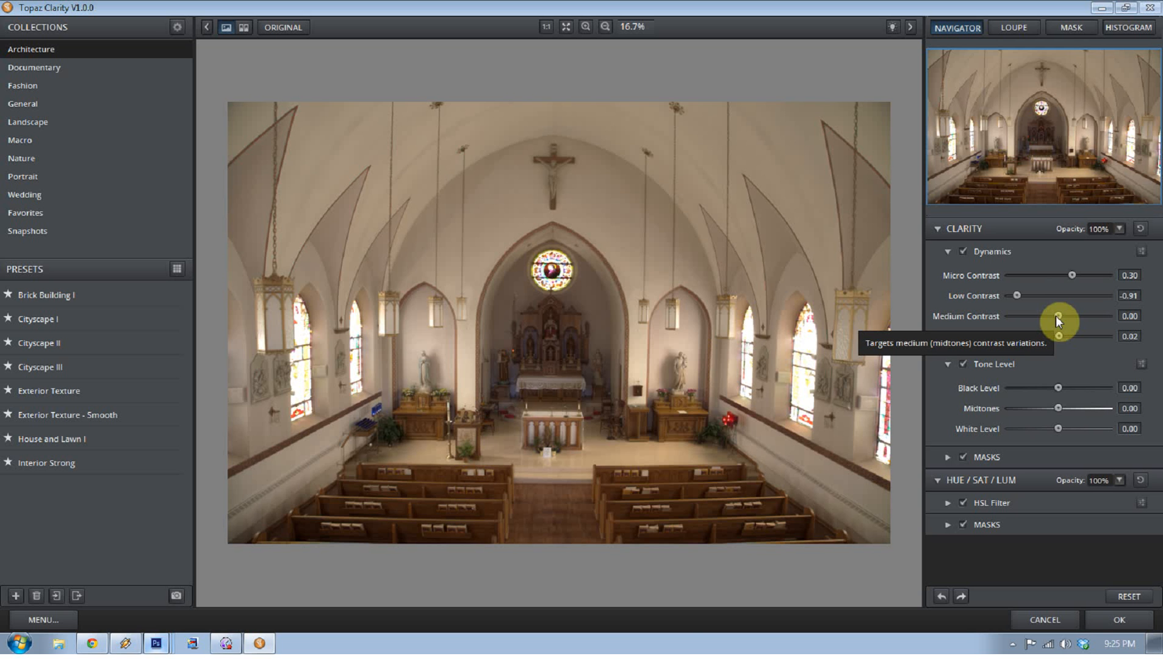
{"action": "left_click_drag", "start_coordinate": [1058, 317], "coordinate": [1122, 315]}
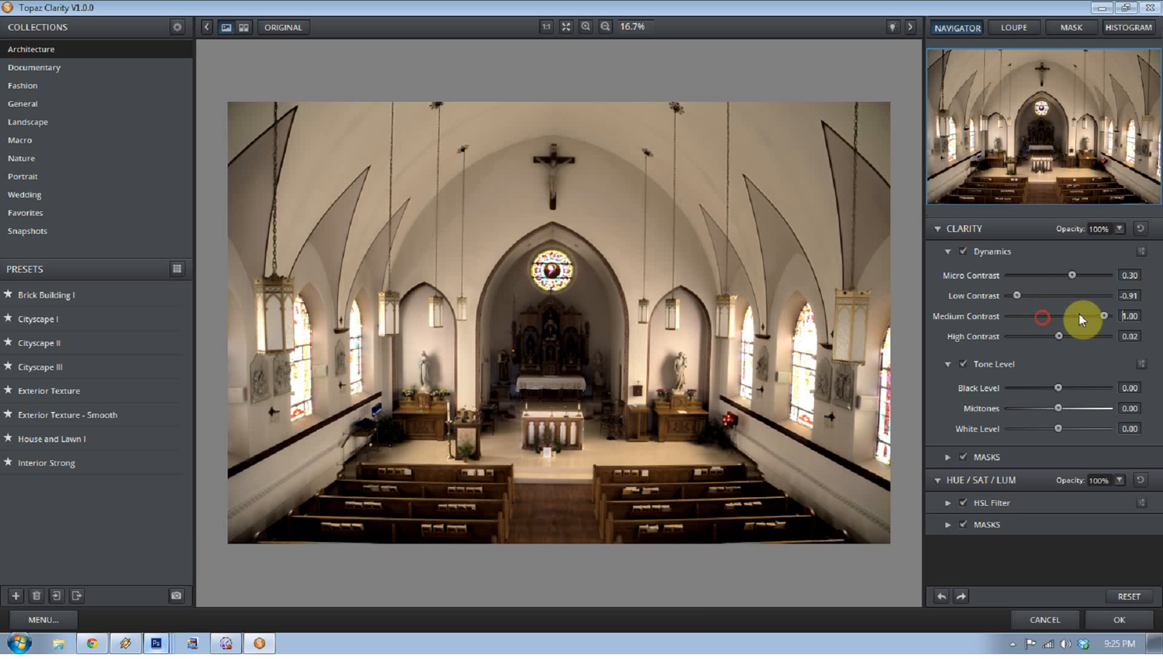
{"action": "left_click_drag", "start_coordinate": [1107, 316], "coordinate": [1001, 316]}
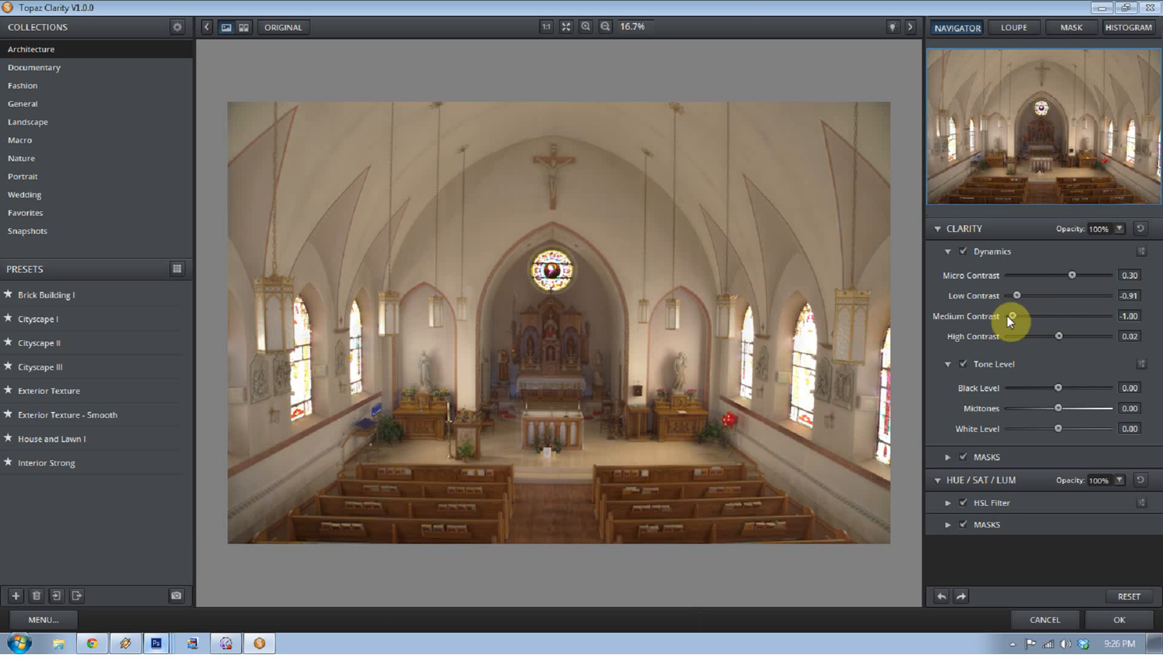
{"action": "left_click_drag", "start_coordinate": [1014, 314], "coordinate": [1041, 316]}
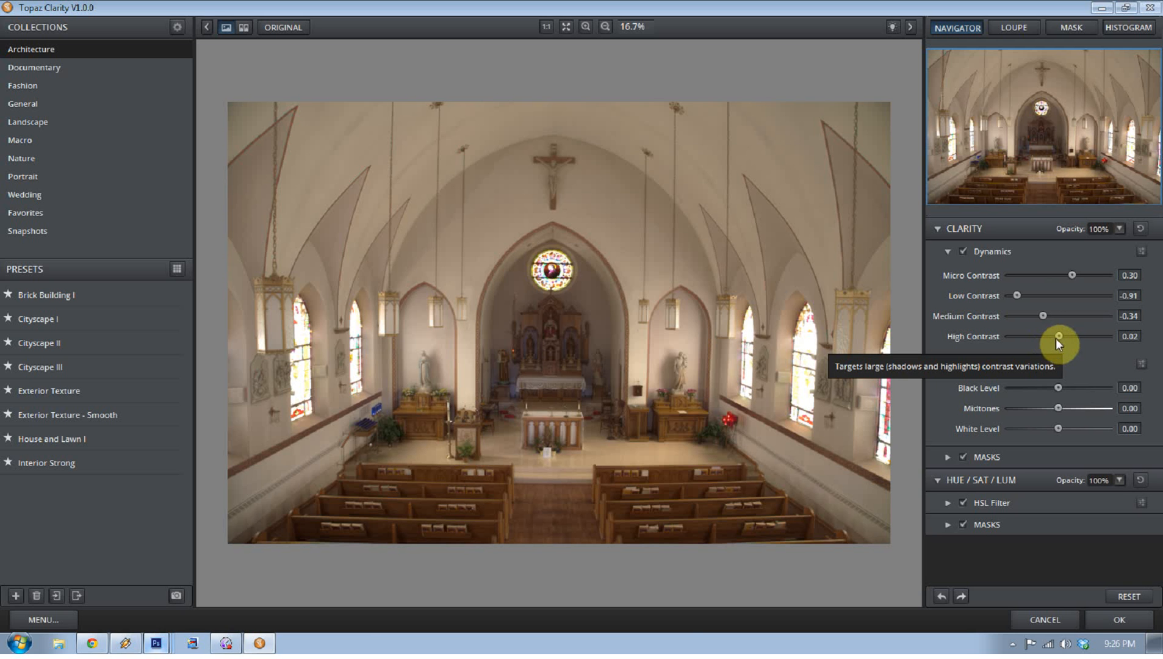
Step: Raise High Contrast to 0.52 and adjust Medium Contrast to -0.09
{"action": "left_click_drag", "start_coordinate": [1059, 337], "coordinate": [1082, 337]}
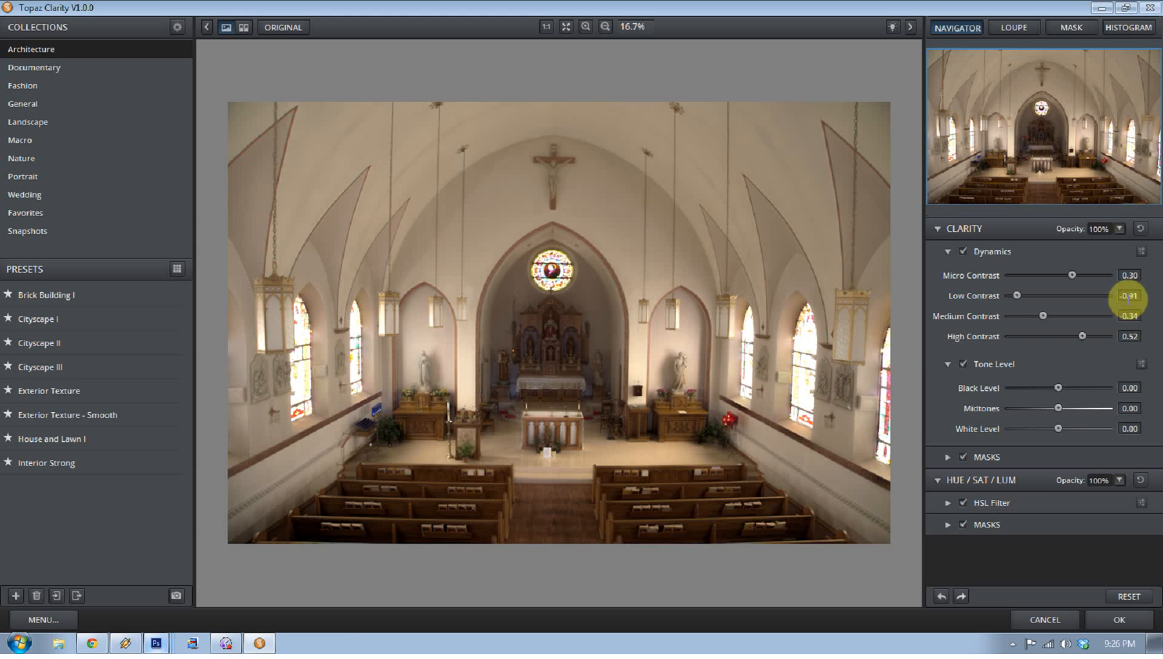
{"action": "left_click_drag", "start_coordinate": [1044, 315], "coordinate": [1055, 320]}
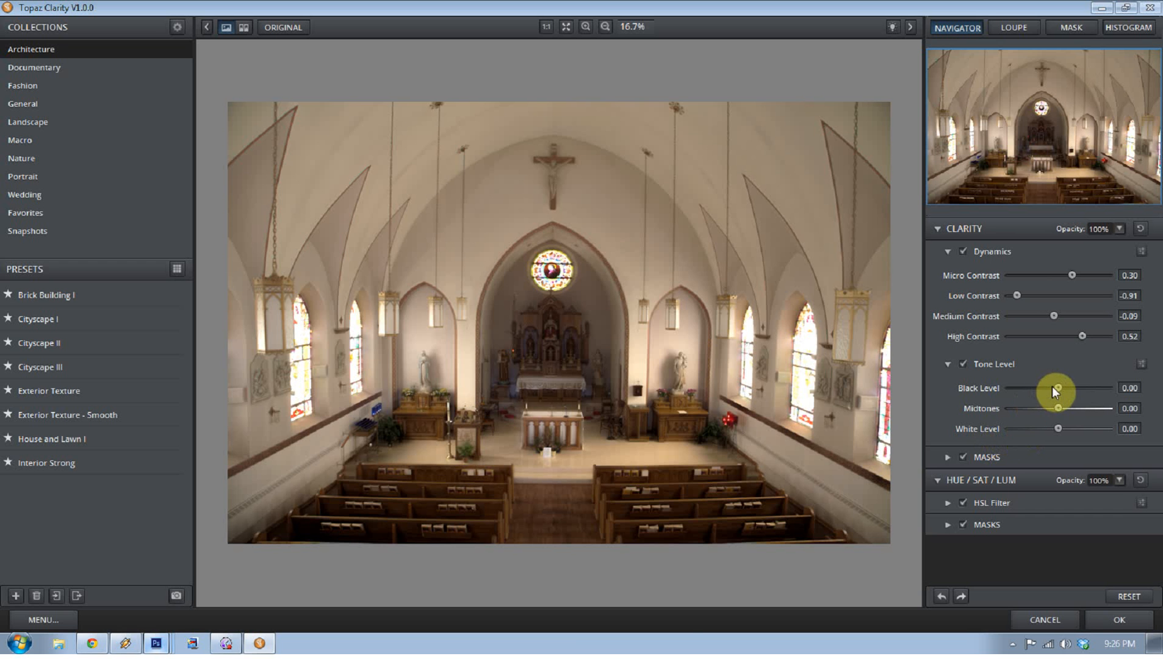
Step: Try darker and lighter Black Level values, settle on 0.11, and lower Midtones to -0.08
{"action": "left_click_drag", "start_coordinate": [1055, 387], "coordinate": [1047, 386]}
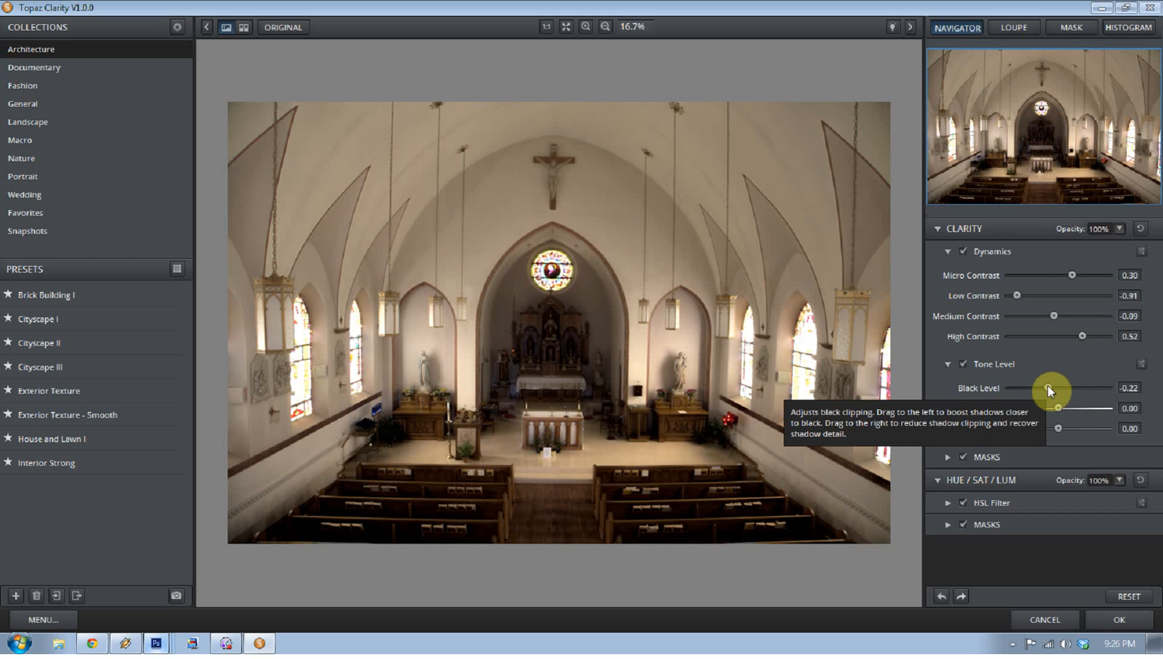
{"action": "left_click_drag", "start_coordinate": [1047, 385], "coordinate": [1072, 390]}
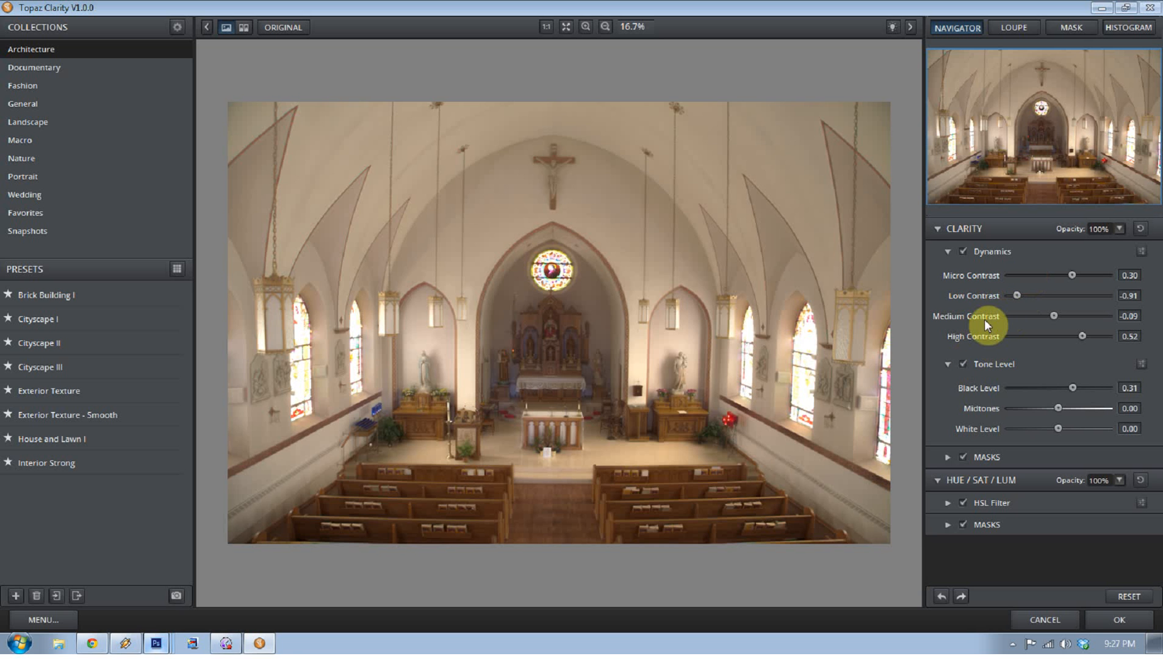
{"action": "left_click_drag", "start_coordinate": [1074, 387], "coordinate": [1062, 386]}
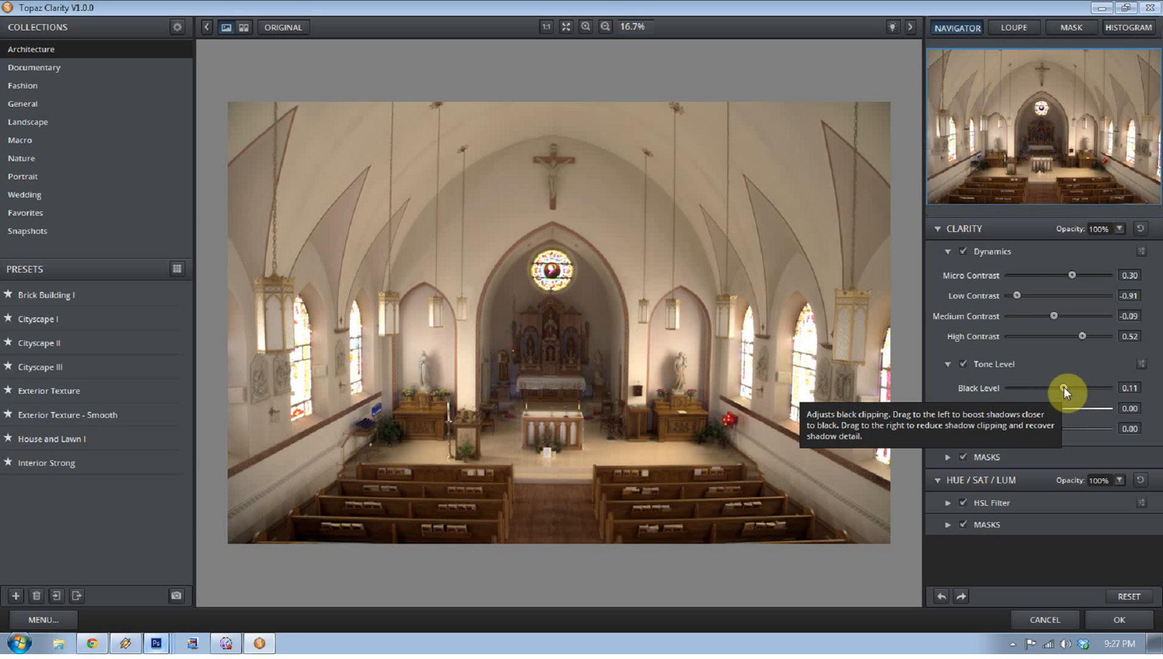
{"action": "mouse_move", "coordinate": [1057, 409]}
{"action": "left_mouse_down"}
{"action": "mouse_move", "coordinate": [1078, 408]}
{"action": "mouse_move", "coordinate": [1054, 407]}
{"action": "left_mouse_up"}
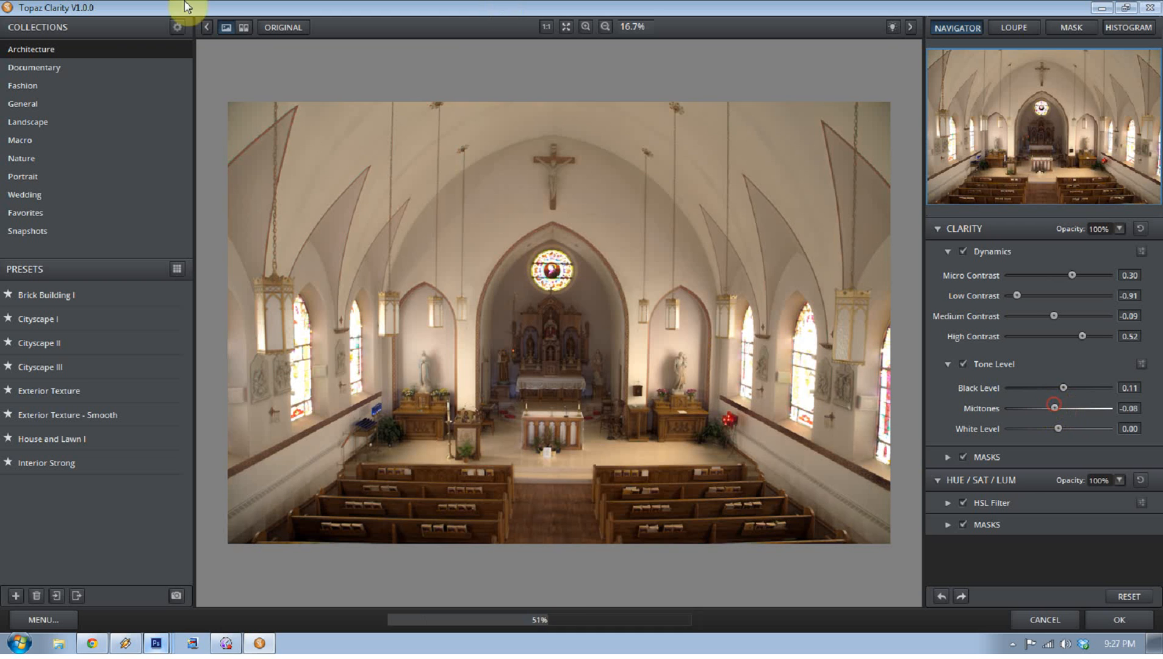
Step: Compare the original and processed versions of the church photo several times, ending on the processed one
{"action": "left_click", "coordinate": [292, 29]}
{"action": "left_click", "coordinate": [292, 29]}
{"action": "left_click", "coordinate": [292, 29]}
{"action": "left_click", "coordinate": [292, 29]}
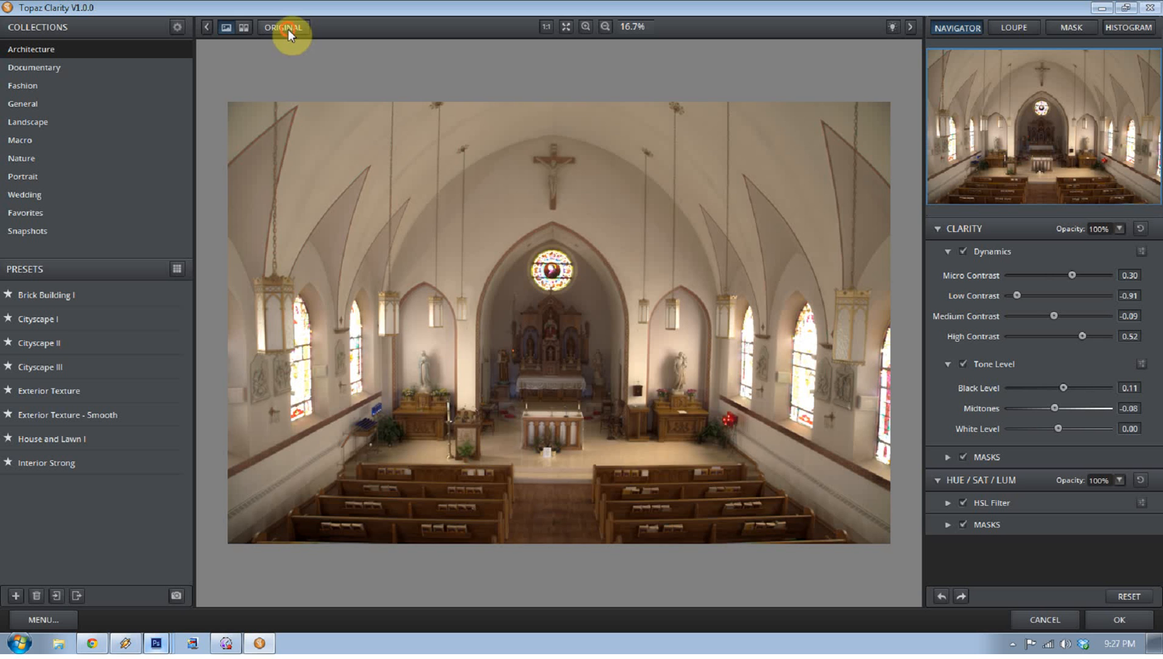
{"action": "left_click", "coordinate": [289, 30]}
{"action": "left_click", "coordinate": [296, 29]}
{"action": "left_click", "coordinate": [295, 27]}
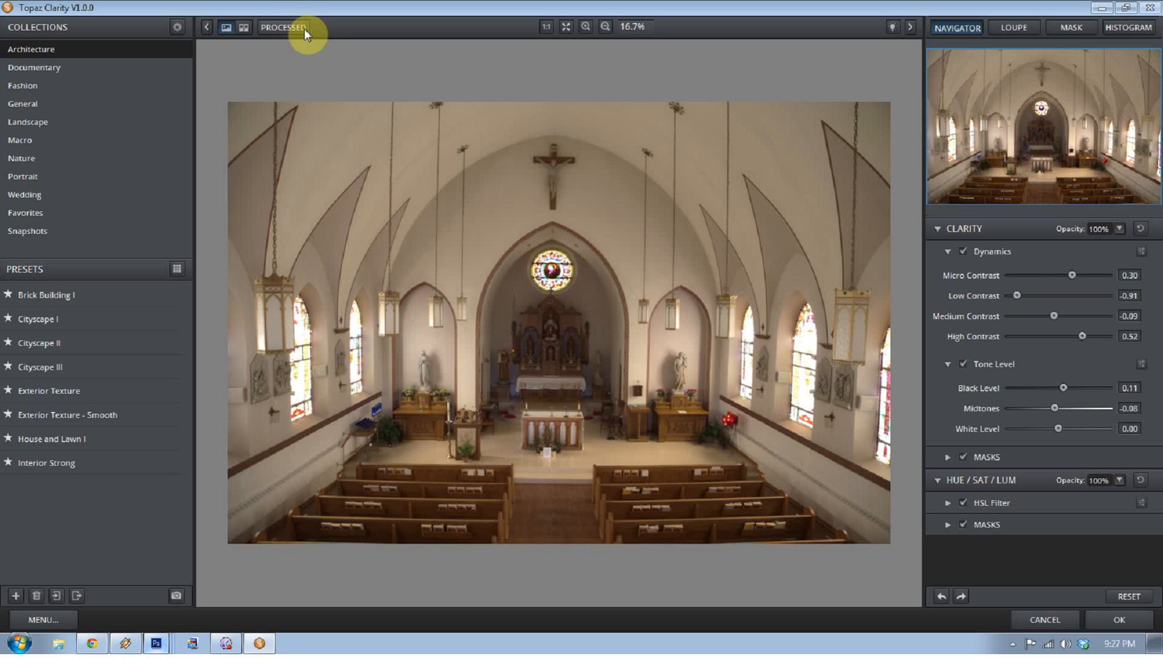
{"action": "left_click", "coordinate": [287, 28]}
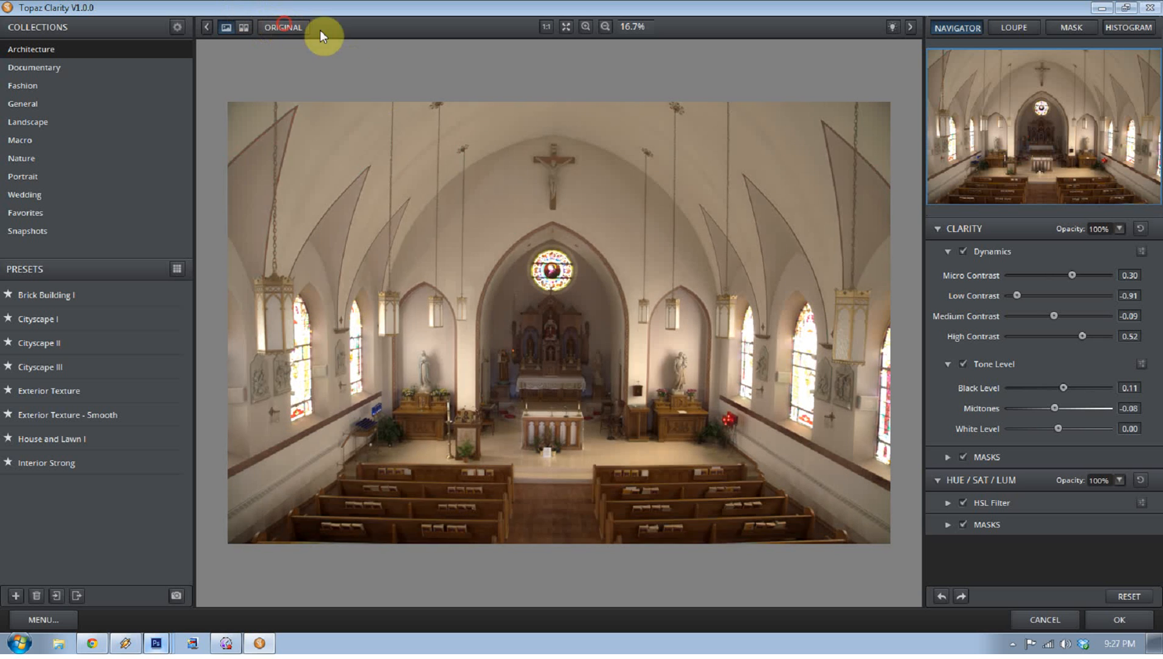
Step: Test weak and strong Micro Contrast on the full photo and on the wooden side altar at 100% zoom, settling at about 0.89
{"action": "left_click_drag", "start_coordinate": [1071, 274], "coordinate": [1132, 276]}
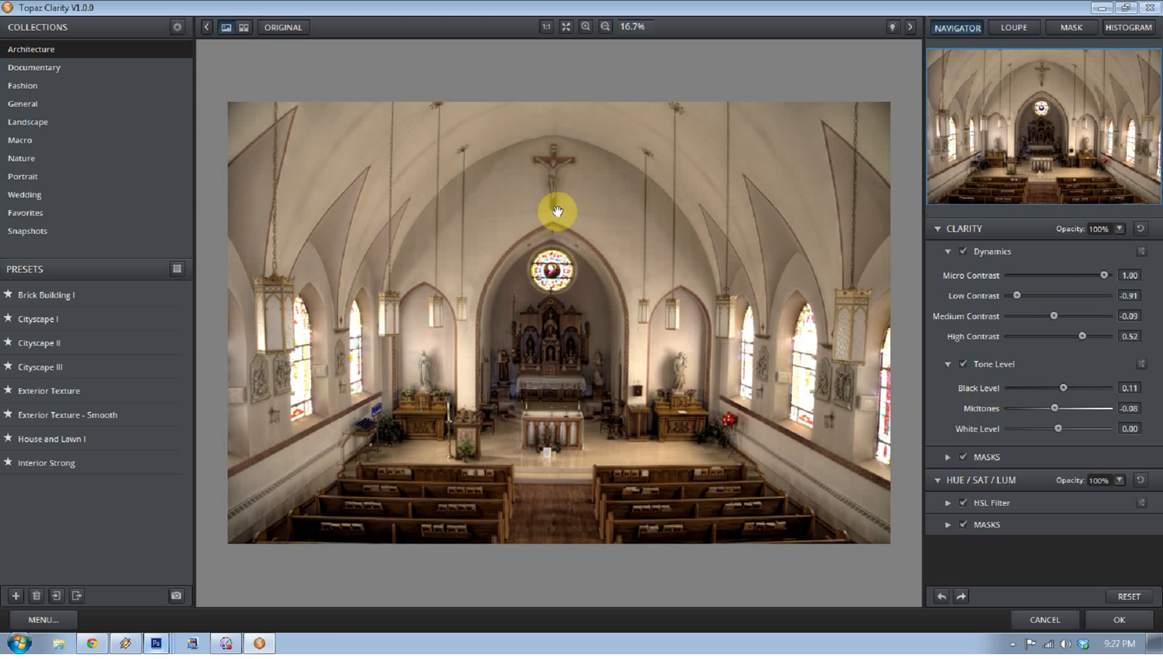
{"action": "left_click", "coordinate": [1067, 275]}
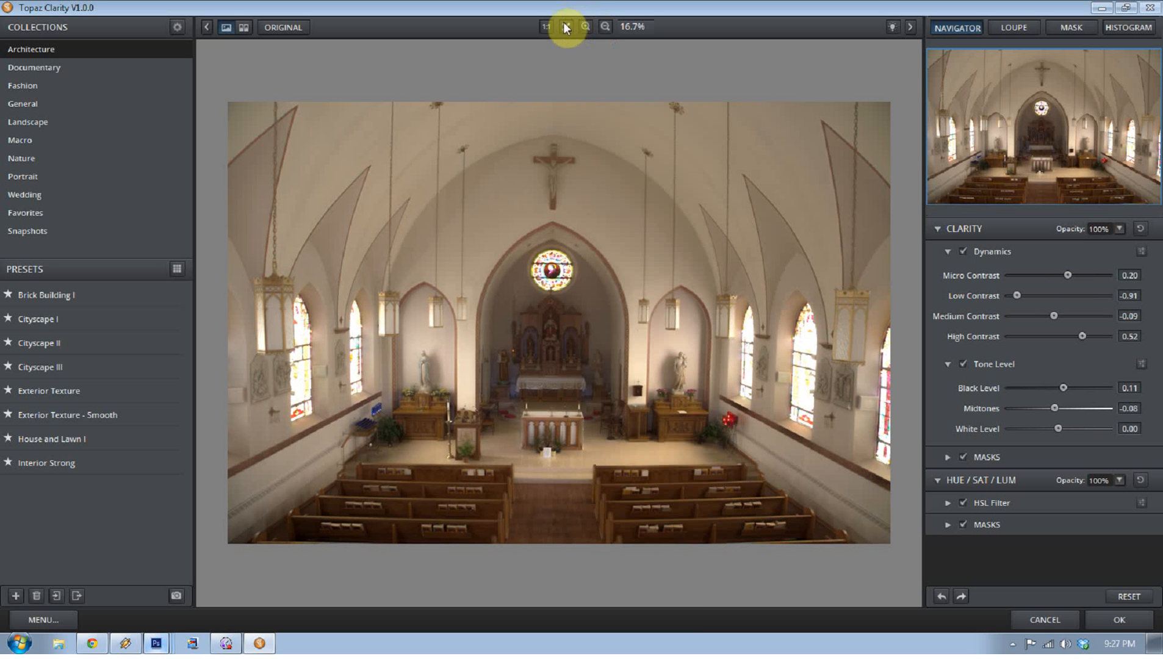
{"action": "left_click", "coordinate": [546, 25]}
{"action": "left_click_drag", "start_coordinate": [706, 506], "coordinate": [238, 1]}
{"action": "left_click_drag", "start_coordinate": [651, 459], "coordinate": [449, 273]}
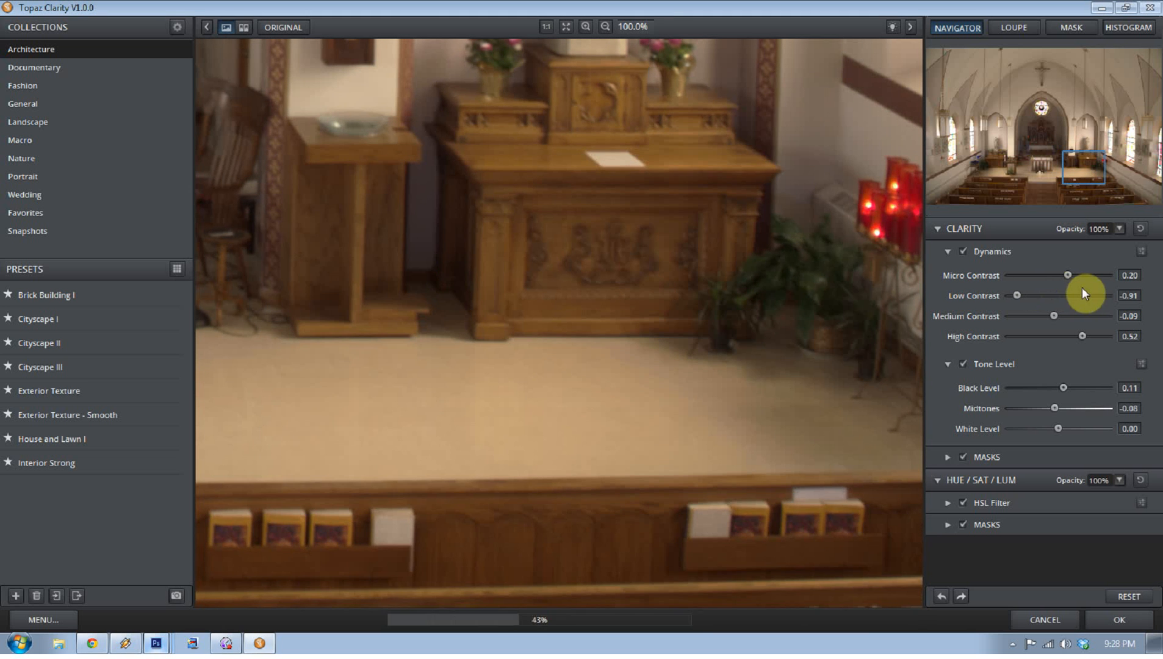
{"action": "left_click", "coordinate": [1109, 275]}
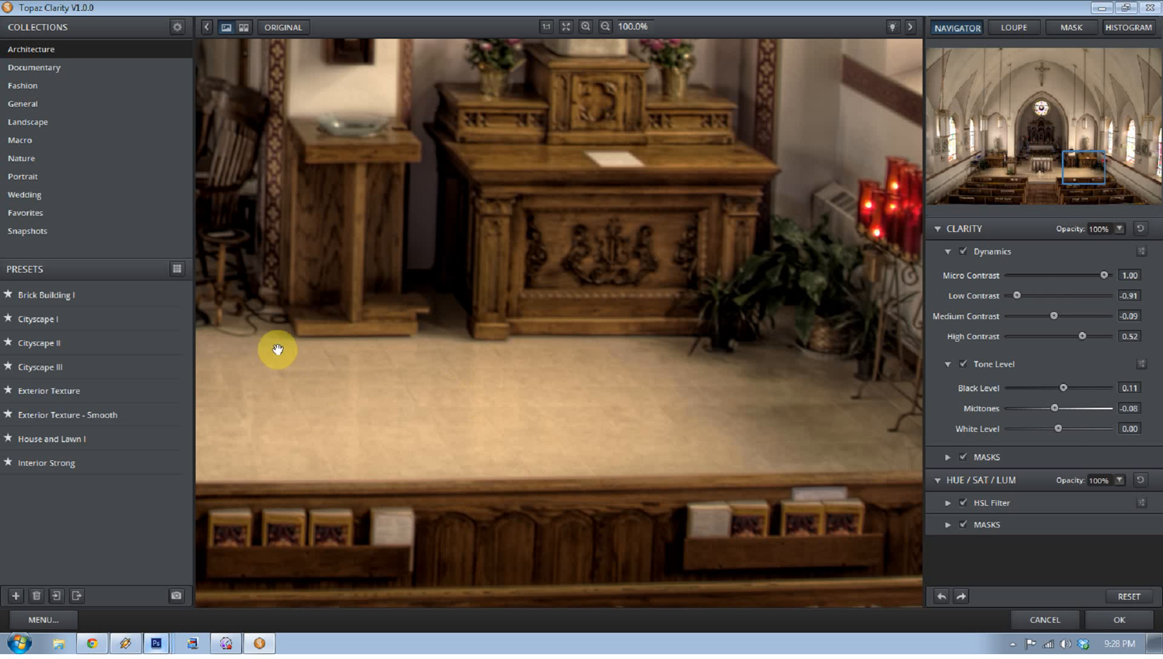
{"action": "left_click_drag", "start_coordinate": [1079, 277], "coordinate": [1044, 273]}
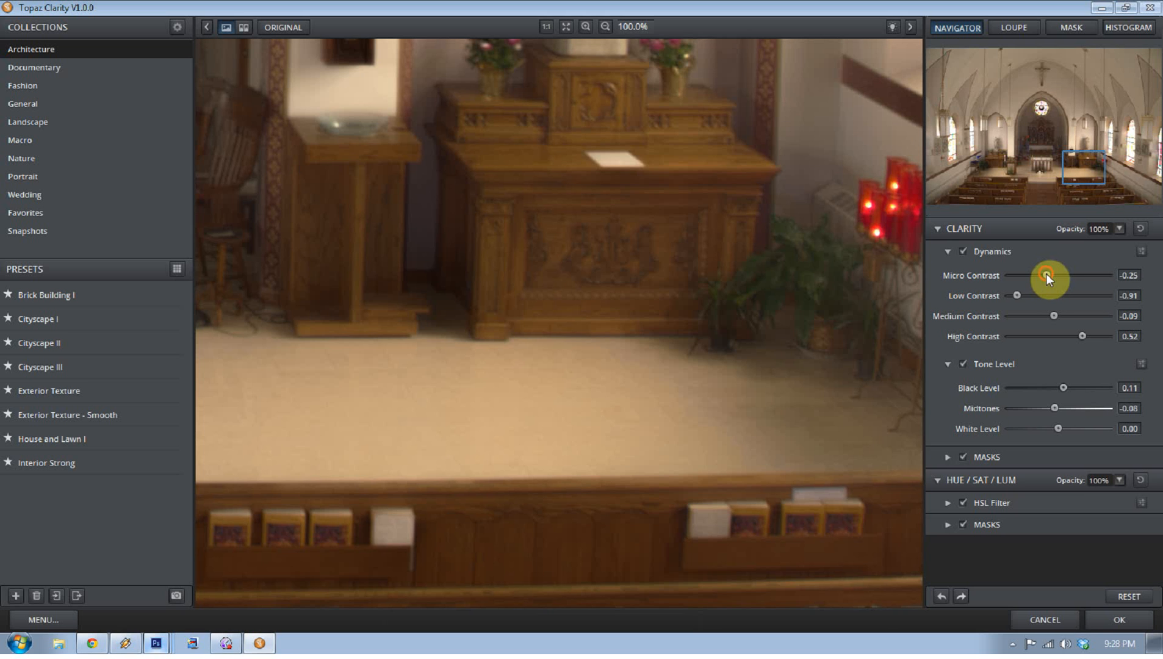
{"action": "left_click_drag", "start_coordinate": [1049, 272], "coordinate": [1111, 279]}
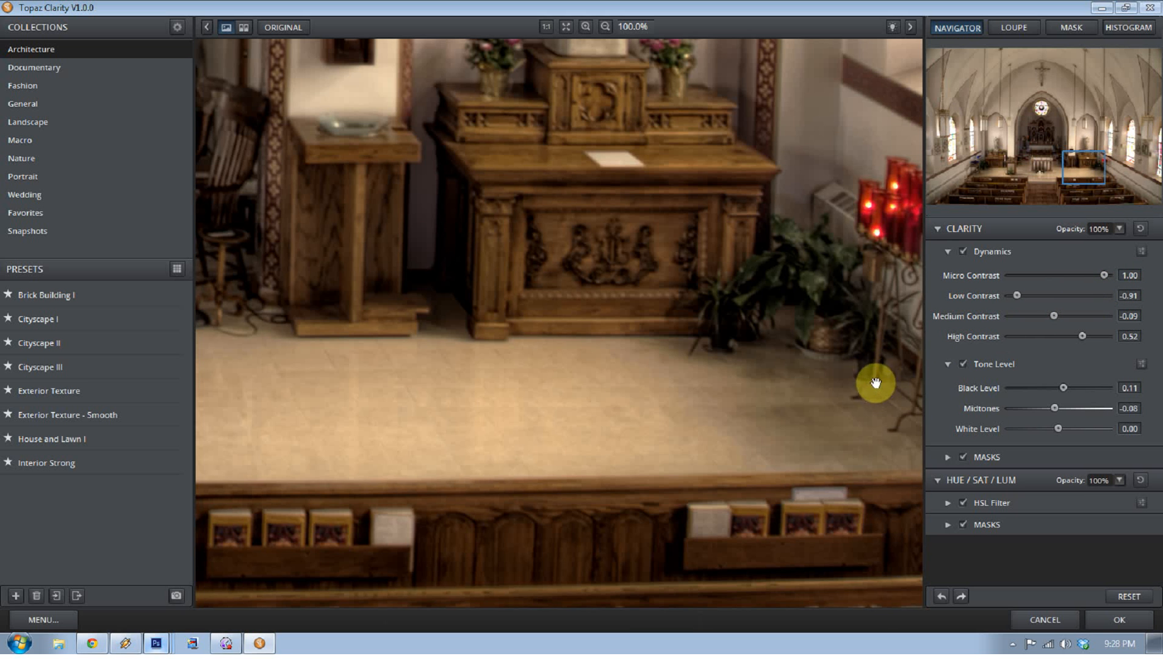
{"action": "left_click", "coordinate": [1091, 279]}
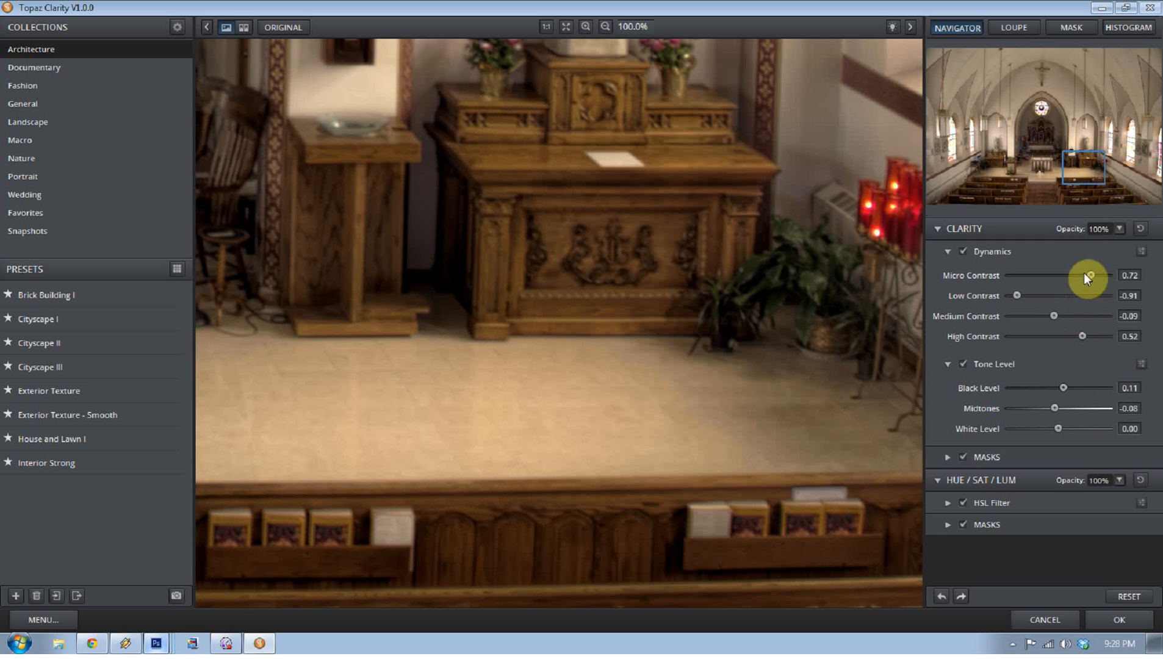
{"action": "left_click_drag", "start_coordinate": [1084, 274], "coordinate": [1100, 274]}
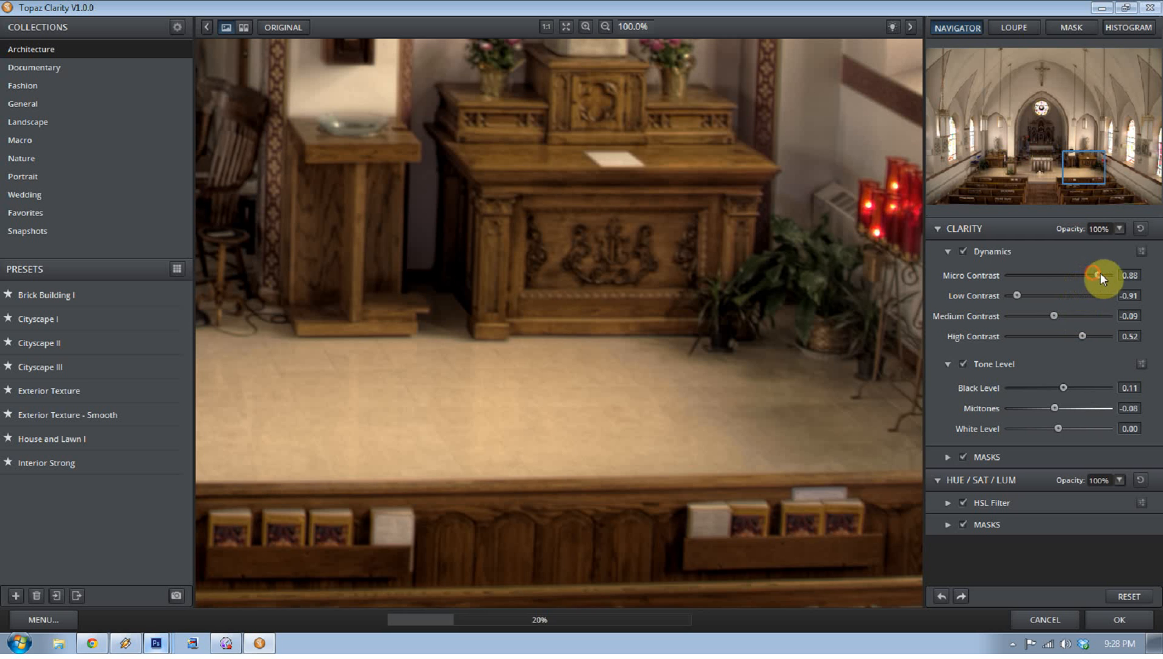
Step: Lower Midtones to -0.23 and compare the whole photo with its original version
{"action": "left_click", "coordinate": [1046, 406]}
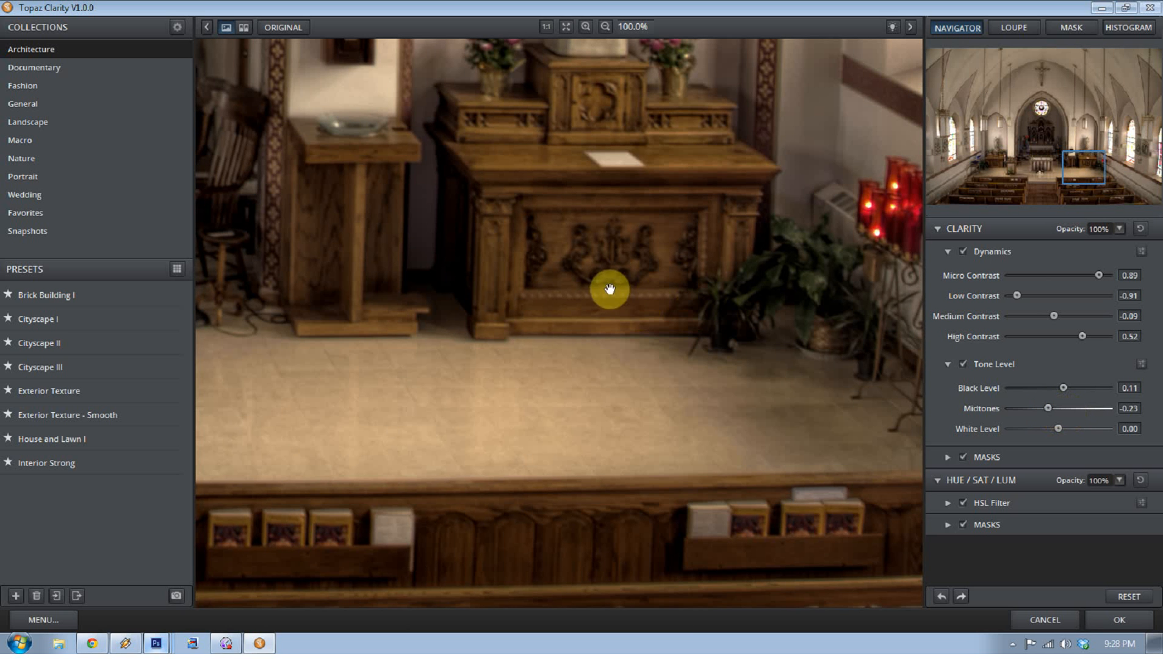
{"action": "left_click", "coordinate": [565, 27]}
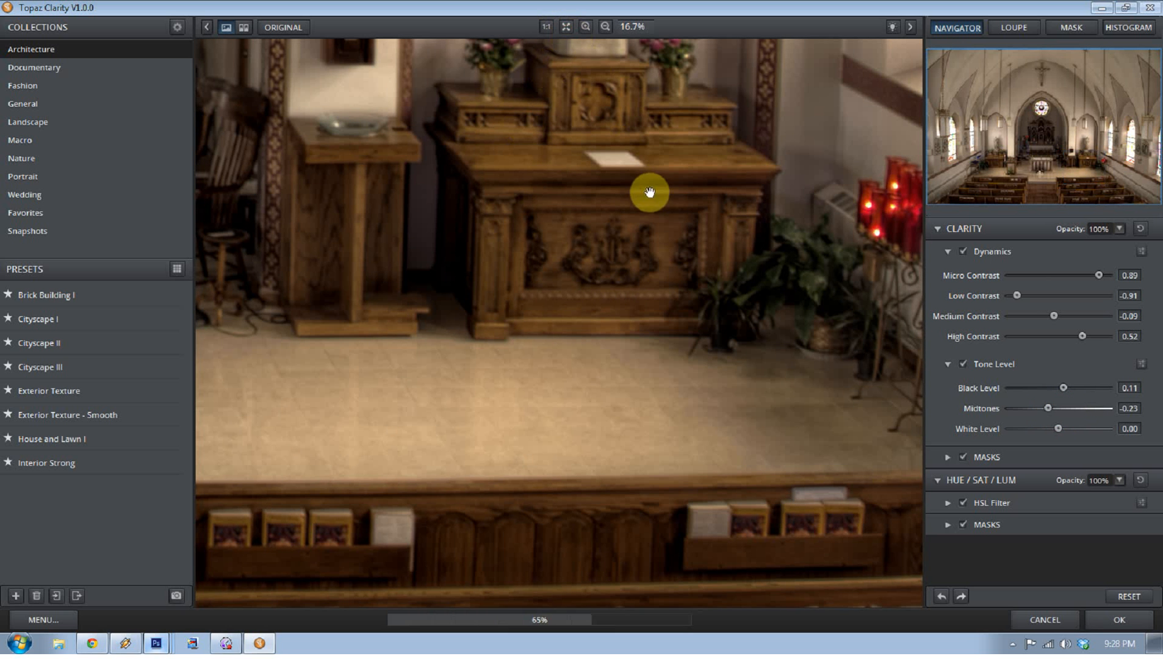
{"action": "left_click", "coordinate": [277, 28]}
{"action": "left_click", "coordinate": [276, 27]}
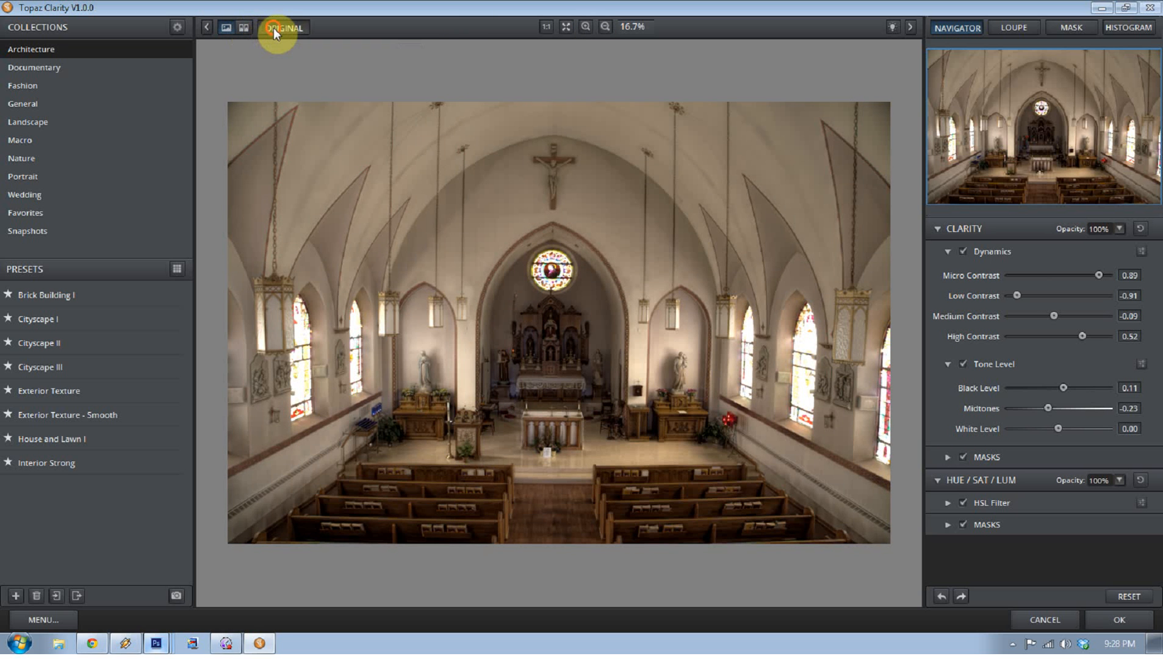
{"action": "left_click", "coordinate": [274, 28]}
{"action": "left_click", "coordinate": [271, 27]}
Step: Expand the Clarity mask options and compare the original and processed photo repeatedly, ending on the processed one
{"action": "left_click", "coordinate": [950, 457]}
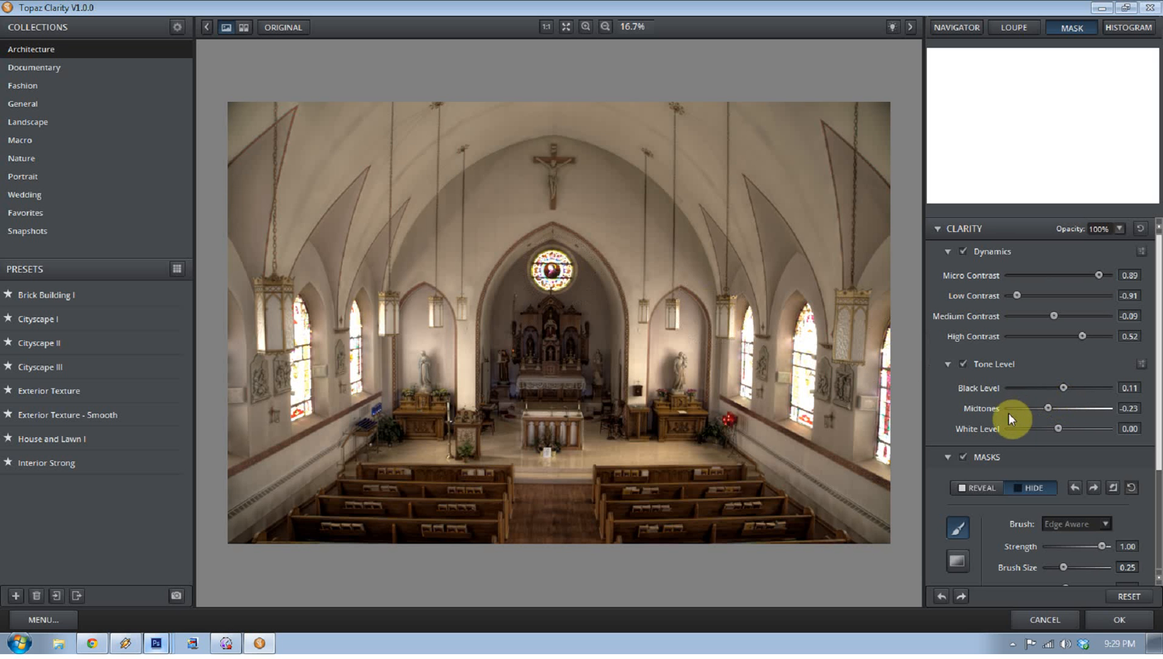
{"action": "left_click", "coordinate": [282, 27]}
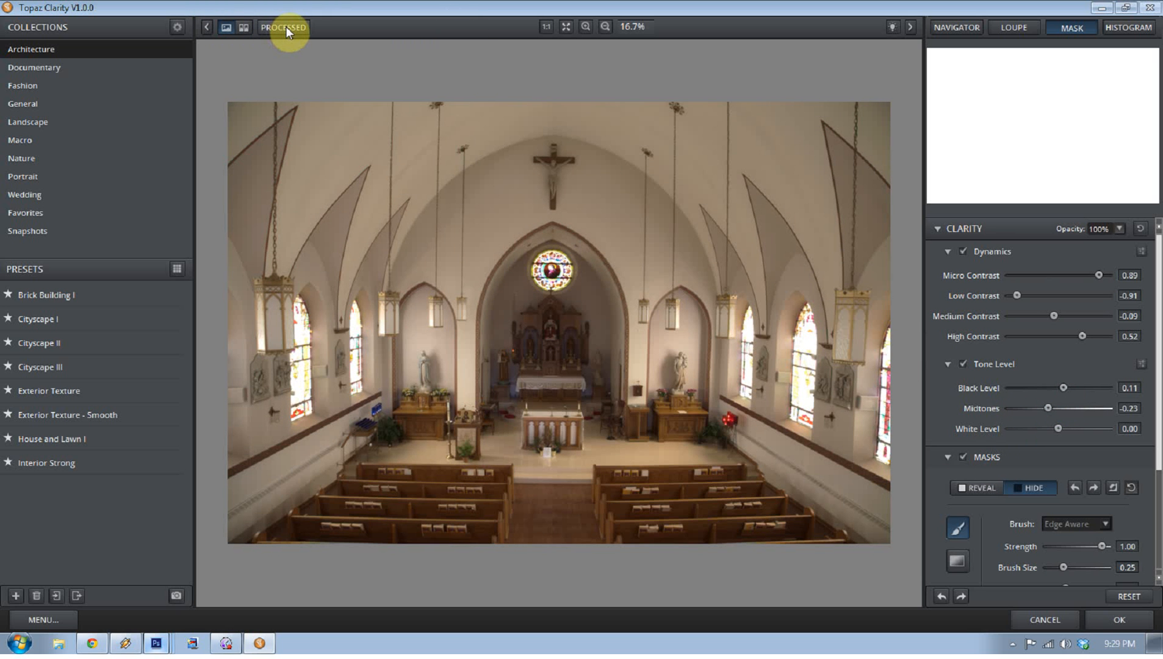
{"action": "left_click", "coordinate": [285, 27]}
{"action": "left_click", "coordinate": [286, 27]}
{"action": "left_click", "coordinate": [286, 27]}
{"action": "left_click", "coordinate": [286, 27]}
{"action": "left_click", "coordinate": [286, 27]}
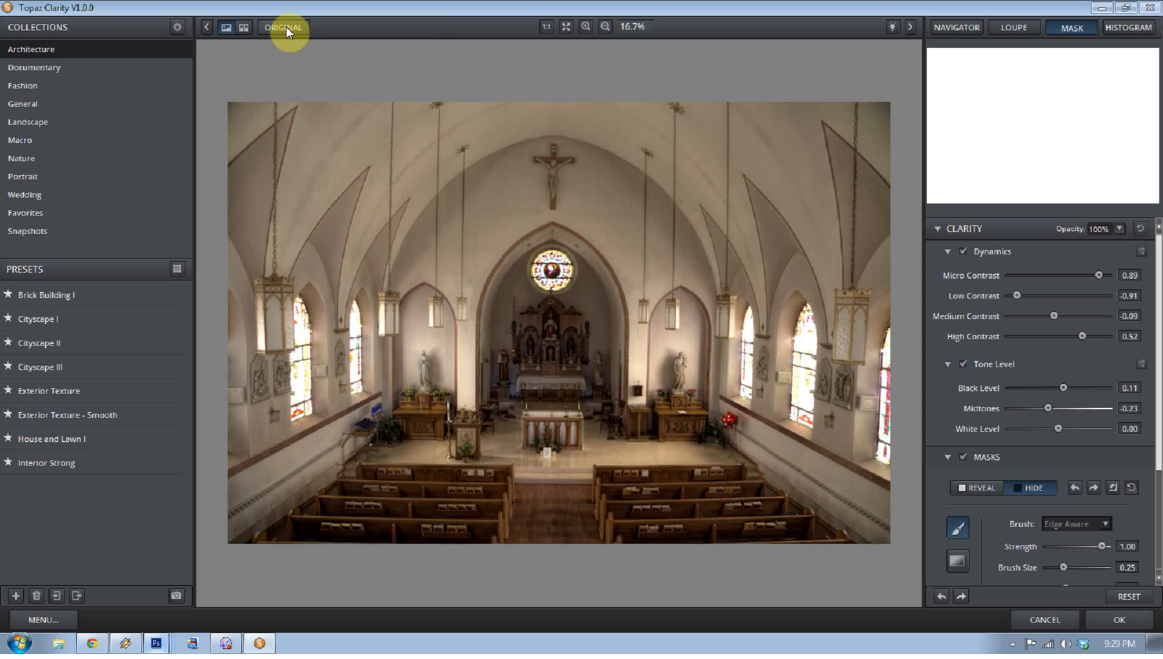
{"action": "left_click", "coordinate": [286, 27]}
{"action": "left_click", "coordinate": [286, 27]}
{"action": "left_click", "coordinate": [286, 27]}
{"action": "left_click", "coordinate": [287, 27]}
Step: Hide the Clarity effect around the crucifix and down to the round window with the Edge Aware mask brush
{"action": "scroll", "coordinate": [1013, 441], "scroll_direction": "down", "scroll_amount": 3}
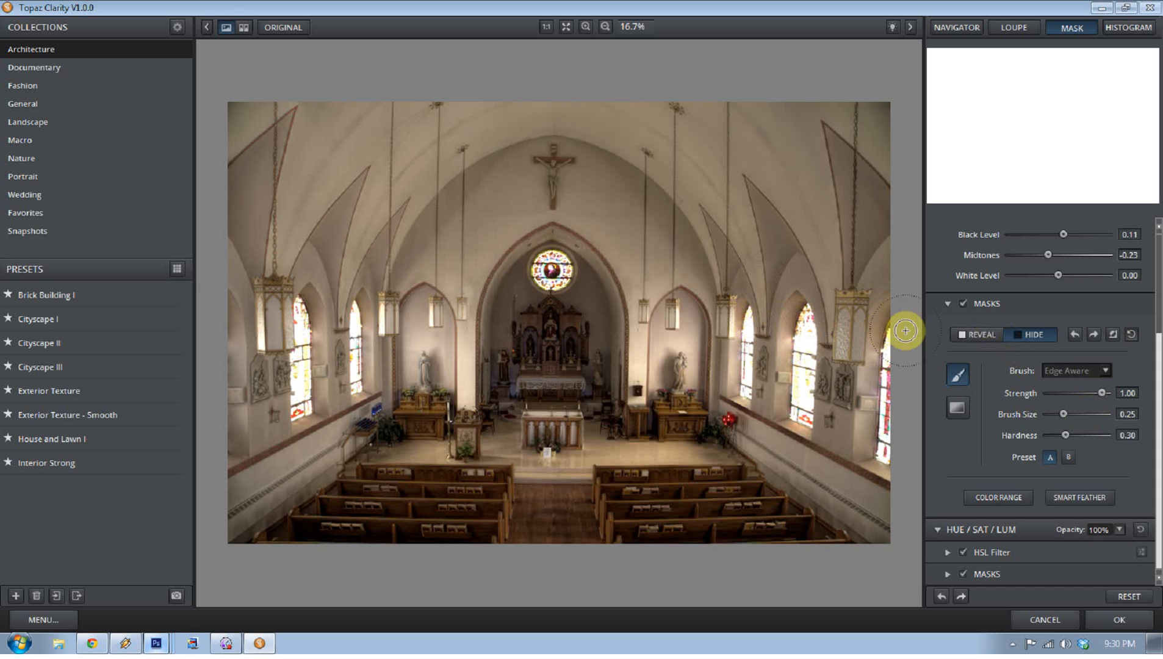
{"action": "left_click", "coordinate": [1104, 370]}
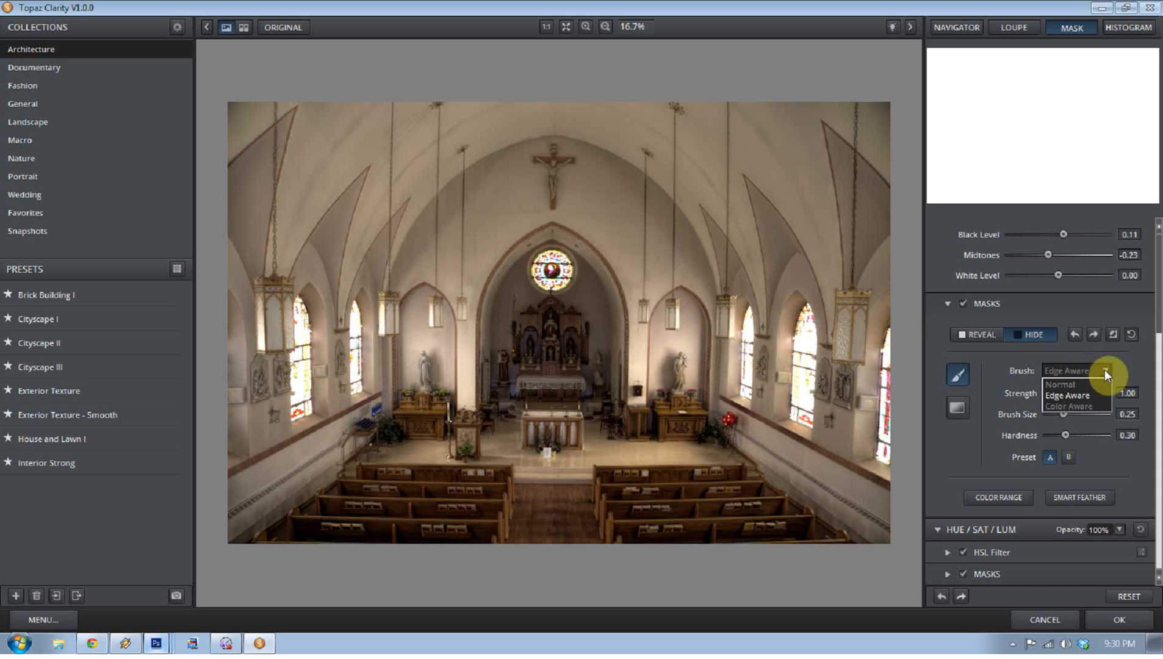
{"action": "left_click", "coordinate": [1063, 377]}
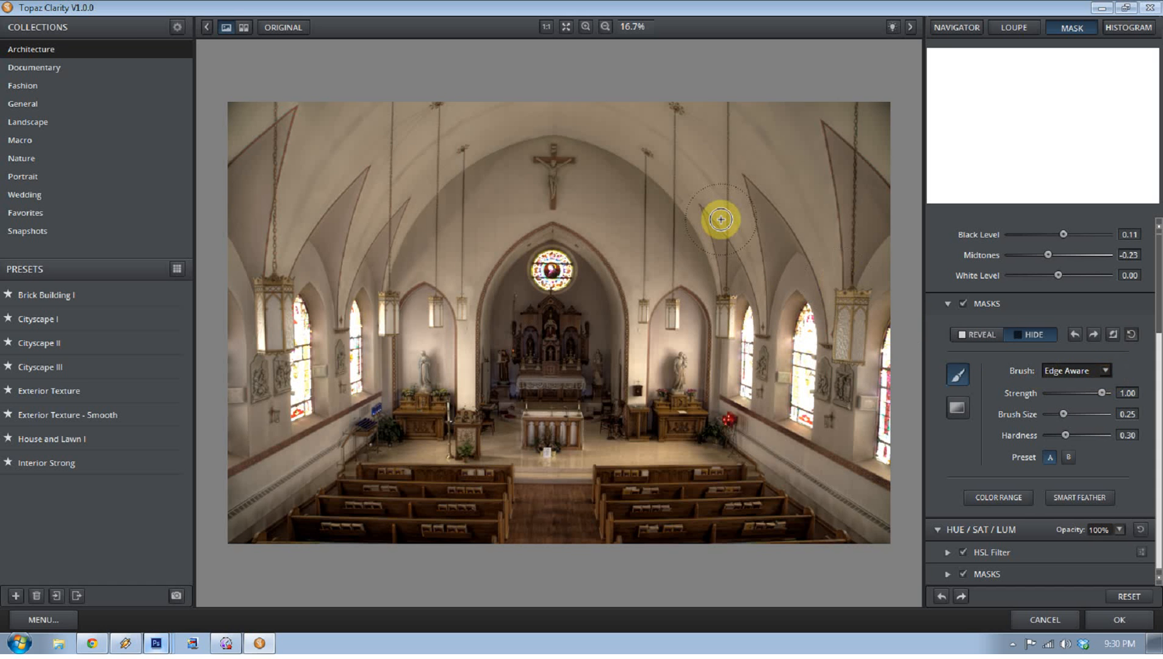
{"action": "mouse_move", "coordinate": [612, 197]}
{"action": "left_mouse_down"}
{"action": "mouse_move", "coordinate": [572, 177]}
{"action": "mouse_move", "coordinate": [500, 211]}
{"action": "mouse_move", "coordinate": [569, 150]}
{"action": "left_mouse_up"}
{"action": "mouse_move", "coordinate": [570, 192]}
{"action": "left_mouse_down"}
{"action": "mouse_move", "coordinate": [581, 212]}
{"action": "mouse_move", "coordinate": [527, 200]}
{"action": "mouse_move", "coordinate": [566, 206]}
{"action": "mouse_move", "coordinate": [525, 231]}
{"action": "mouse_move", "coordinate": [568, 207]}
{"action": "mouse_move", "coordinate": [519, 219]}
{"action": "mouse_move", "coordinate": [515, 234]}
{"action": "mouse_move", "coordinate": [537, 213]}
{"action": "mouse_move", "coordinate": [583, 210]}
{"action": "mouse_move", "coordinate": [578, 249]}
{"action": "mouse_move", "coordinate": [551, 265]}
{"action": "left_mouse_up"}
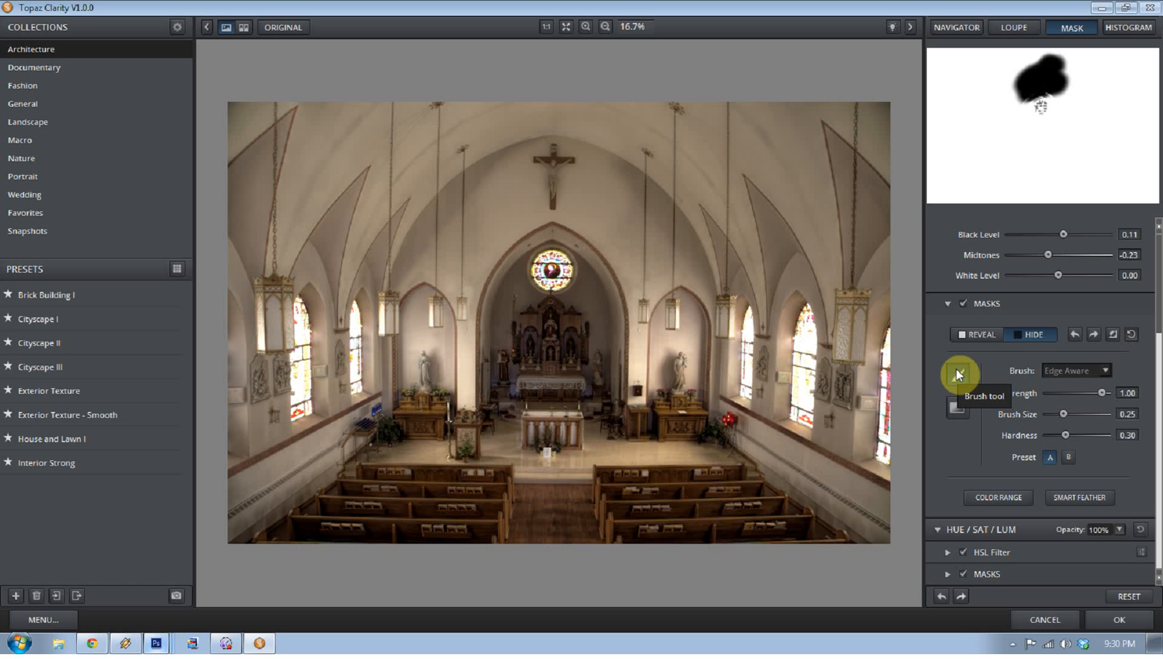
Step: Switch the mask brush to Normal and hide the Clarity effect from below the crucifix down to the altar
{"action": "left_click", "coordinate": [1105, 371]}
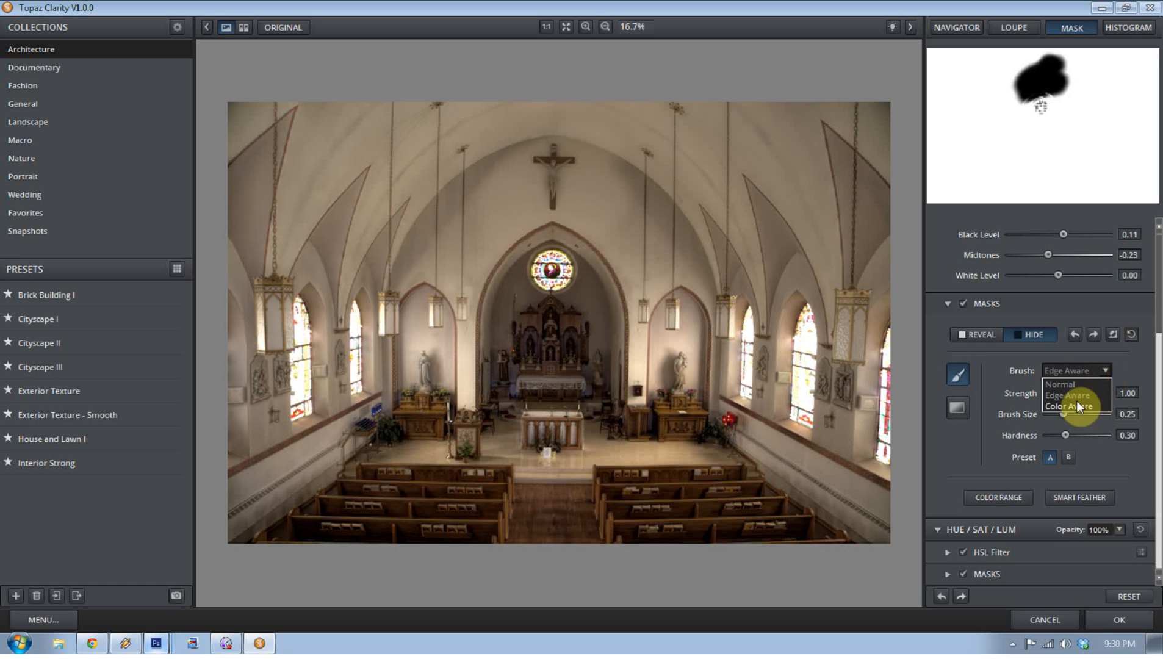
{"action": "left_click", "coordinate": [1067, 384]}
{"action": "mouse_move", "coordinate": [571, 228]}
{"action": "left_mouse_down"}
{"action": "mouse_move", "coordinate": [490, 235]}
{"action": "mouse_move", "coordinate": [527, 209]}
{"action": "mouse_move", "coordinate": [638, 215]}
{"action": "mouse_move", "coordinate": [489, 236]}
{"action": "mouse_move", "coordinate": [560, 241]}
{"action": "mouse_move", "coordinate": [533, 293]}
{"action": "mouse_move", "coordinate": [570, 326]}
{"action": "mouse_move", "coordinate": [544, 308]}
{"action": "mouse_move", "coordinate": [534, 405]}
{"action": "mouse_move", "coordinate": [529, 363]}
{"action": "left_mouse_up"}
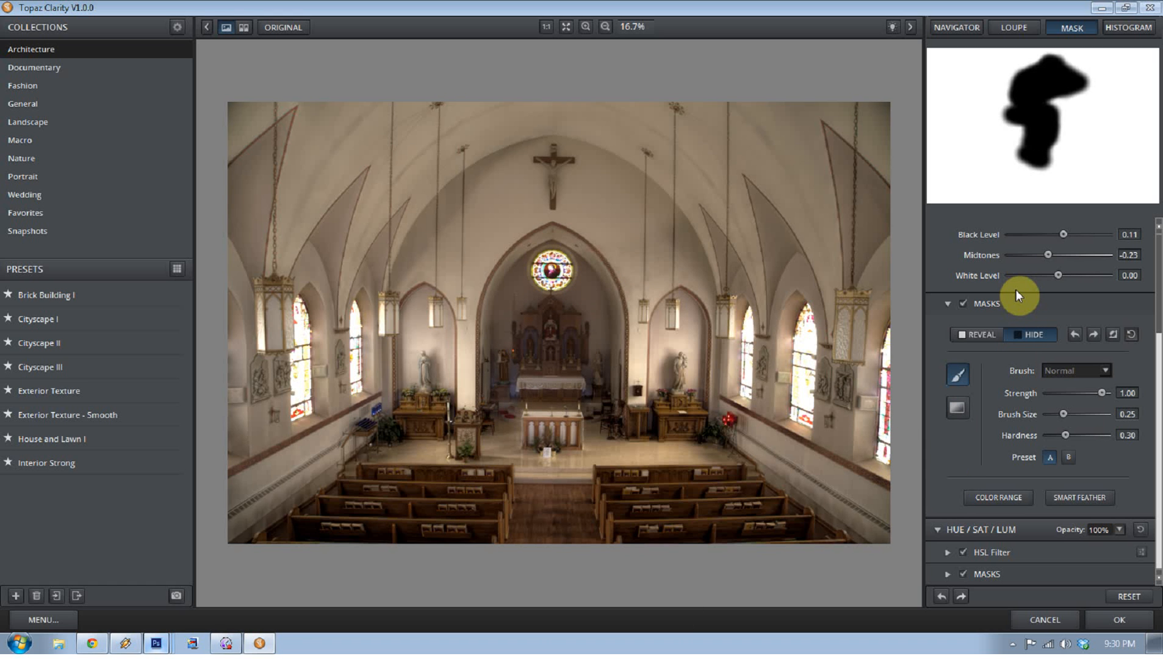
Step: Switch the mask brush to Edge Aware and compare the photo with the Clarity mask disabled and enabled
{"action": "left_click", "coordinate": [1099, 371]}
{"action": "left_click", "coordinate": [1075, 397]}
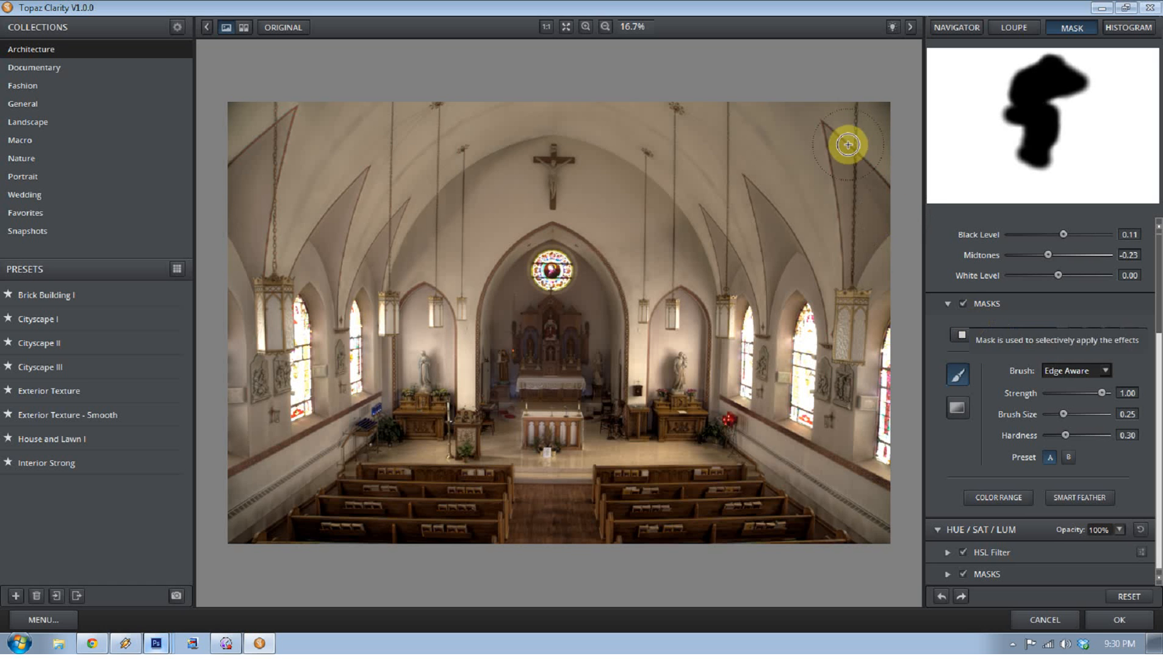
{"action": "left_click", "coordinate": [963, 303]}
{"action": "left_click", "coordinate": [963, 303]}
{"action": "left_click", "coordinate": [963, 303]}
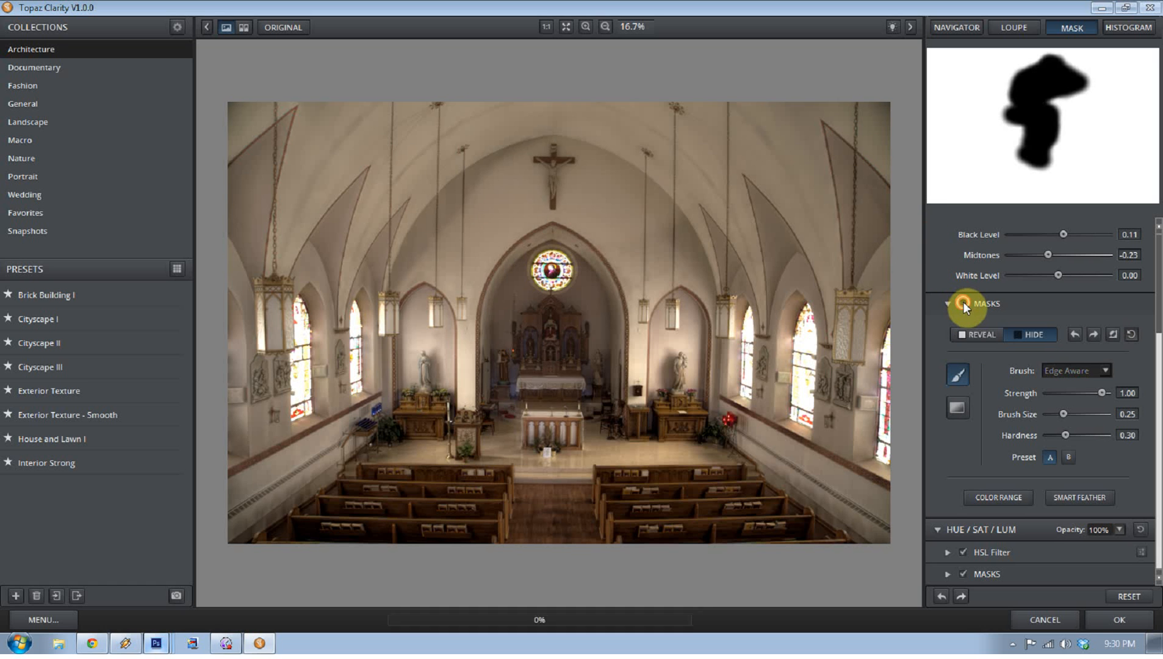
{"action": "left_click", "coordinate": [964, 302]}
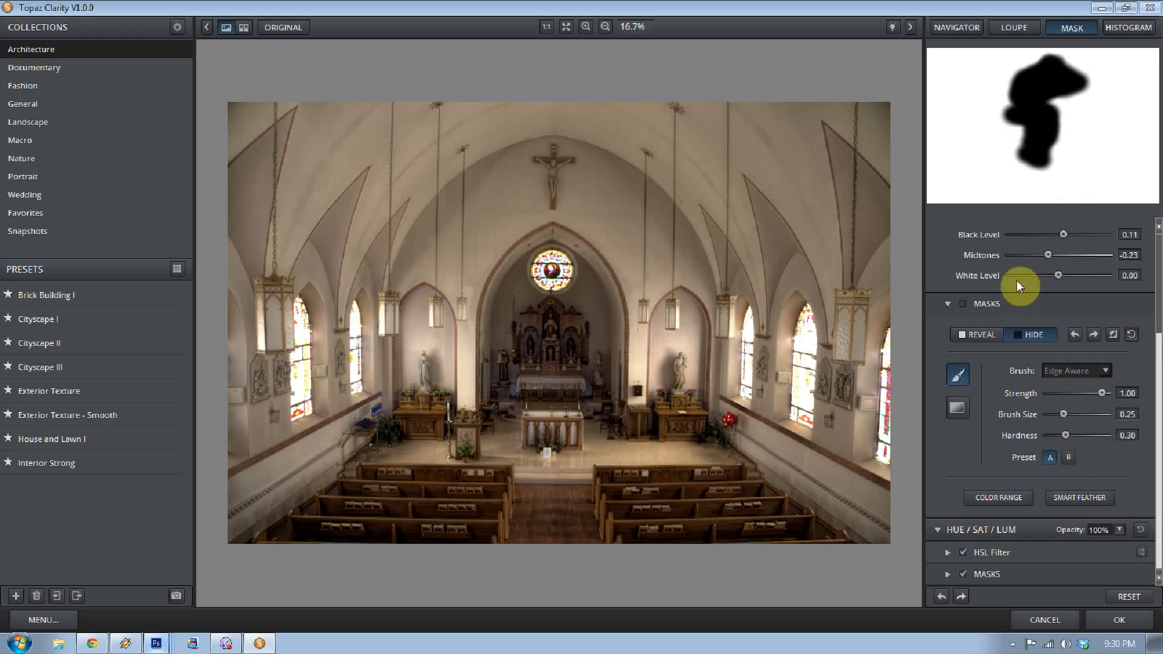
Step: Re-enable the emptied Clarity mask and hide the effect over the altarpiece below the round window with the Edge Aware brush
{"action": "left_click", "coordinate": [963, 304]}
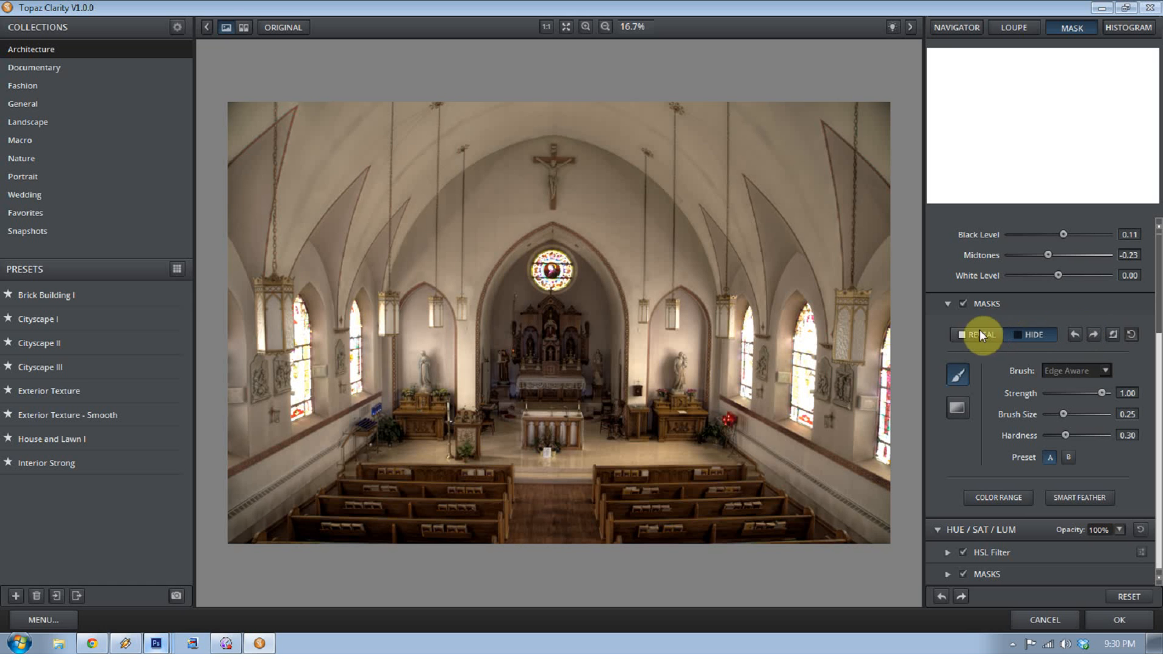
{"action": "left_click", "coordinate": [1032, 335]}
{"action": "left_click", "coordinate": [1078, 370]}
{"action": "left_click", "coordinate": [1076, 370]}
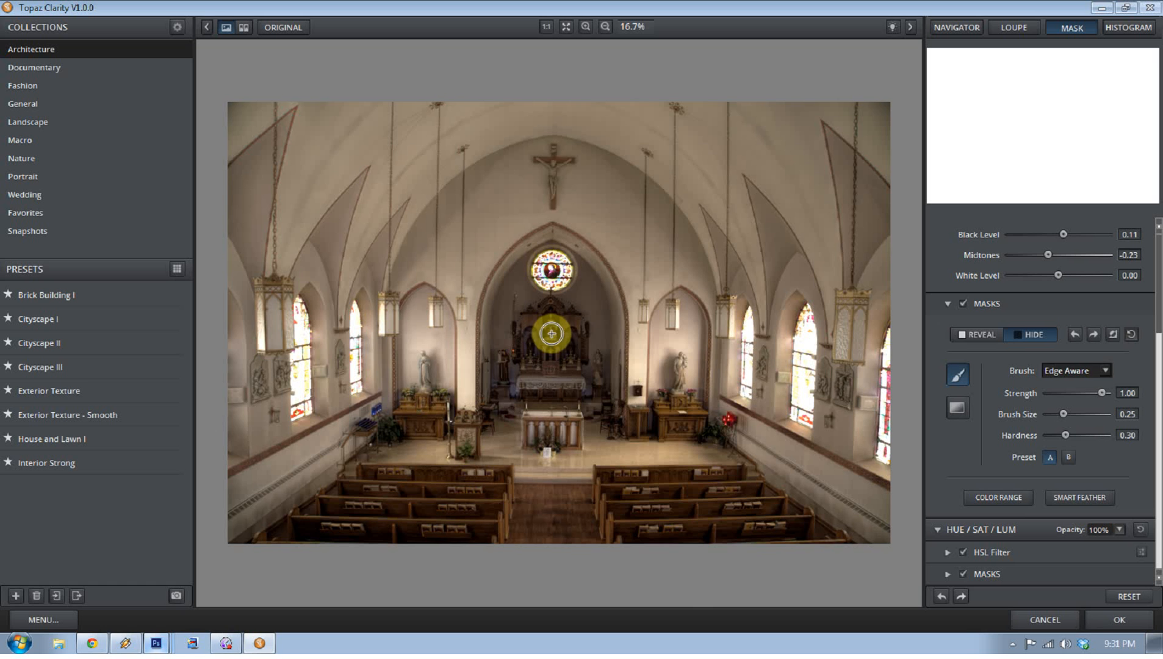
{"action": "left_click_drag", "start_coordinate": [551, 333], "coordinate": [544, 356]}
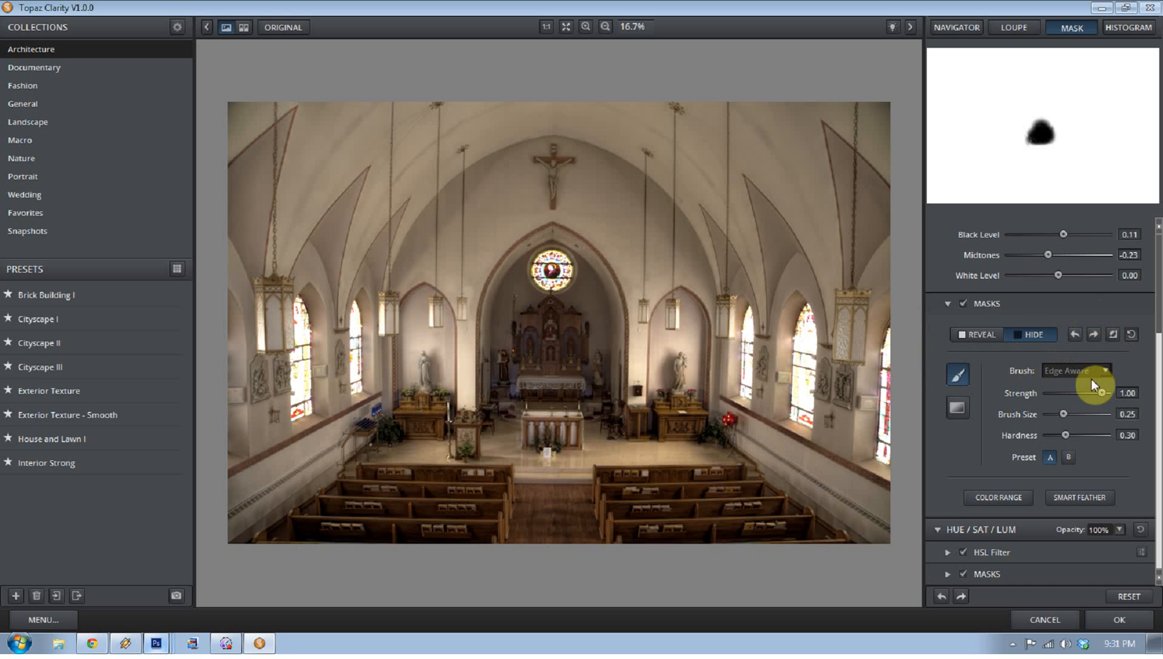
Step: Lower the overall Clarity opacity to 68%
{"action": "scroll", "coordinate": [1091, 378], "scroll_direction": "up", "scroll_amount": 3}
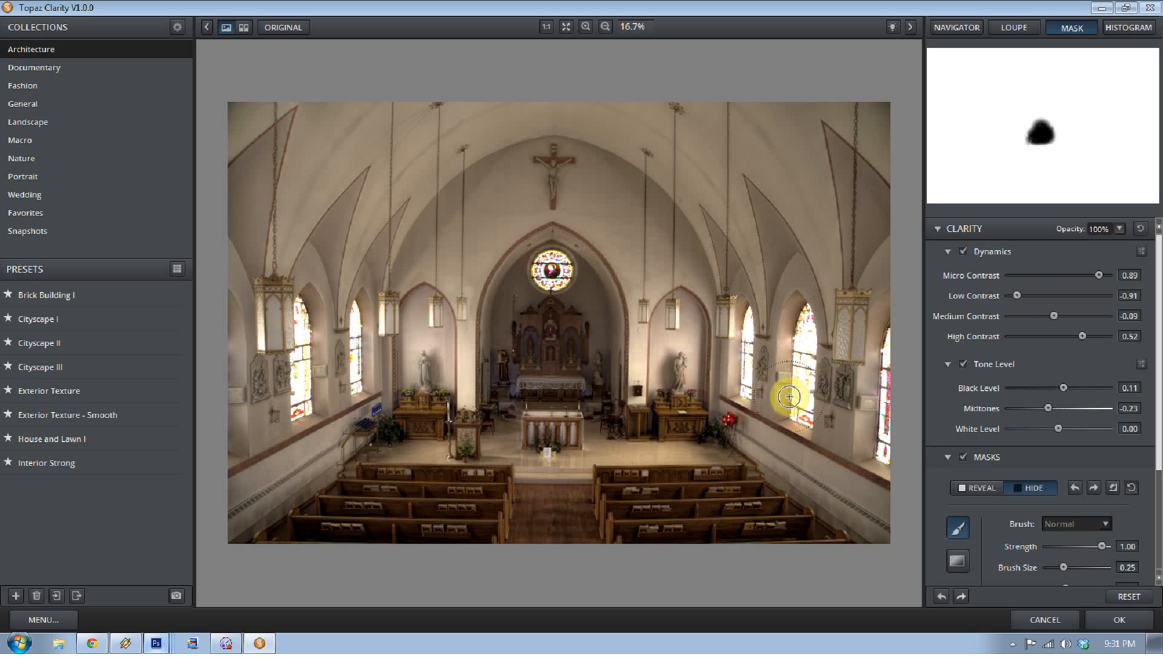
{"action": "left_click", "coordinate": [1119, 229]}
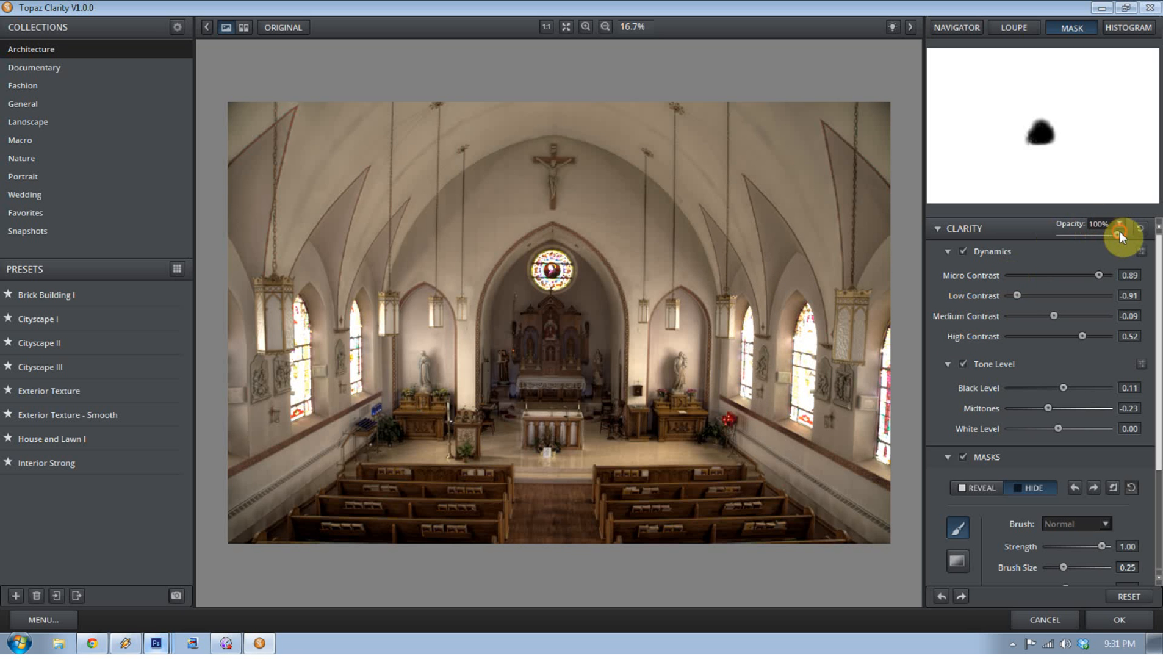
{"action": "left_click_drag", "start_coordinate": [1107, 235], "coordinate": [1098, 235]}
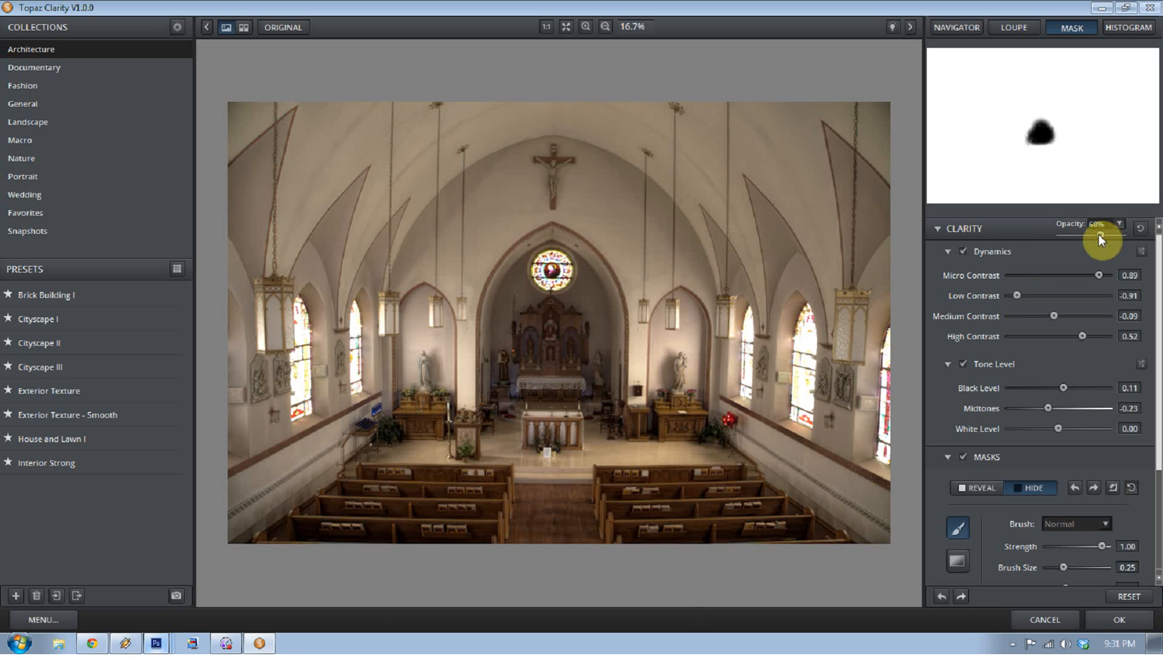
Step: Raise the Tone Level's Black Level to 0.38, trying stronger values first
{"action": "scroll", "coordinate": [1098, 234], "scroll_direction": "down", "scroll_amount": 4}
{"action": "left_click", "coordinate": [1103, 233]}
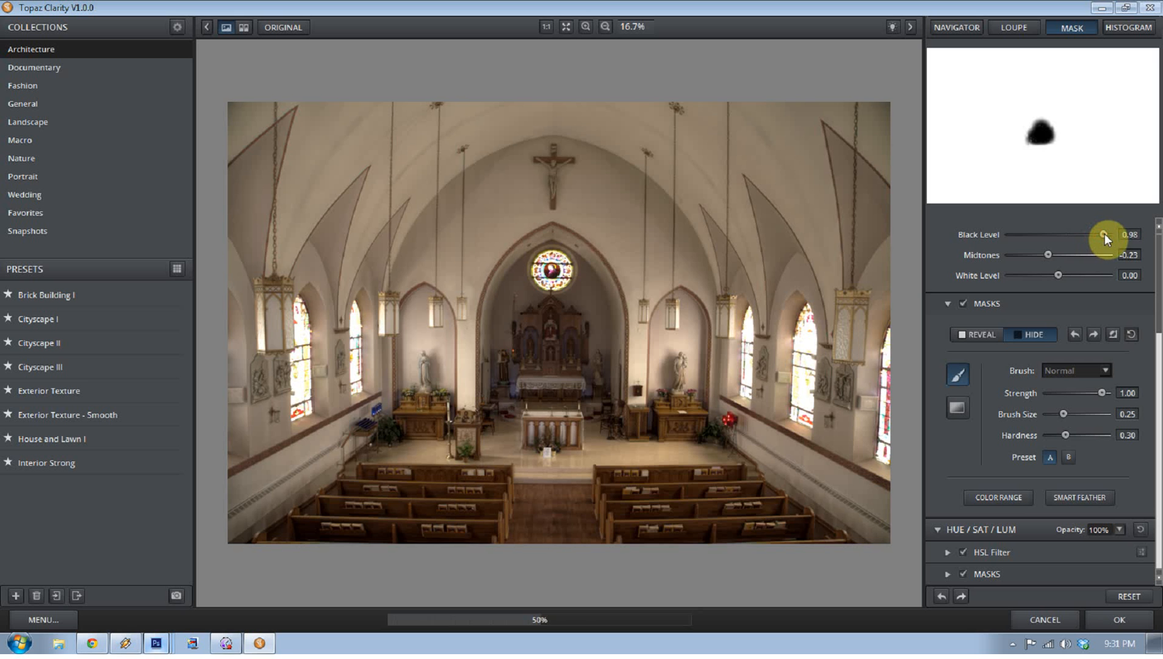
{"action": "left_click_drag", "start_coordinate": [1102, 233], "coordinate": [1082, 232]}
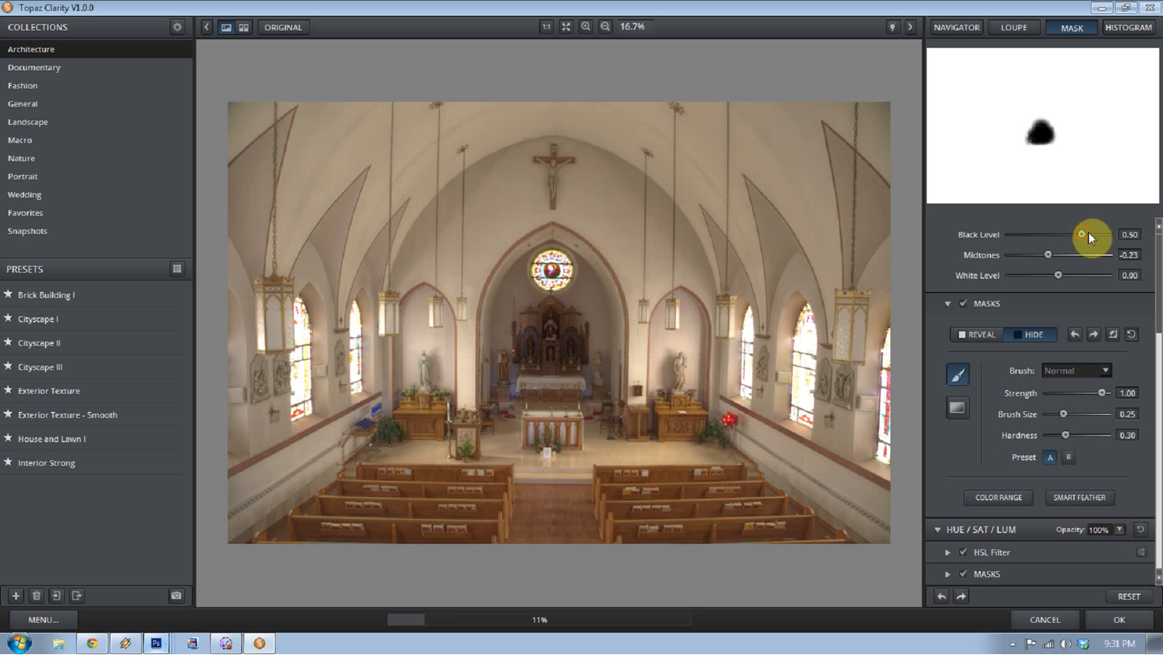
{"action": "scroll", "coordinate": [1092, 244], "scroll_direction": "up", "scroll_amount": 3}
{"action": "scroll", "coordinate": [1101, 267], "scroll_direction": "up", "scroll_amount": 1}
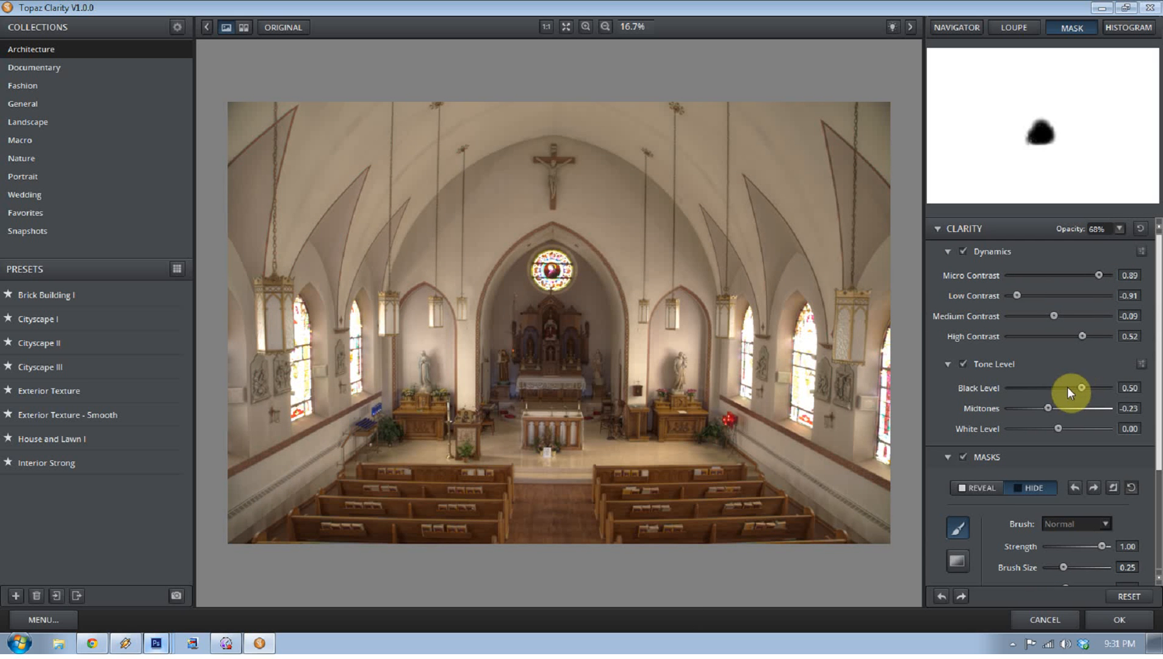
{"action": "left_click_drag", "start_coordinate": [1081, 388], "coordinate": [1075, 388]}
Step: Restore the overall Clarity opacity to 100%
{"action": "left_click", "coordinate": [1120, 229]}
{"action": "left_click_drag", "start_coordinate": [1099, 235], "coordinate": [1101, 236]}
{"action": "left_click", "coordinate": [1120, 226]}
{"action": "left_click", "coordinate": [1117, 235]}
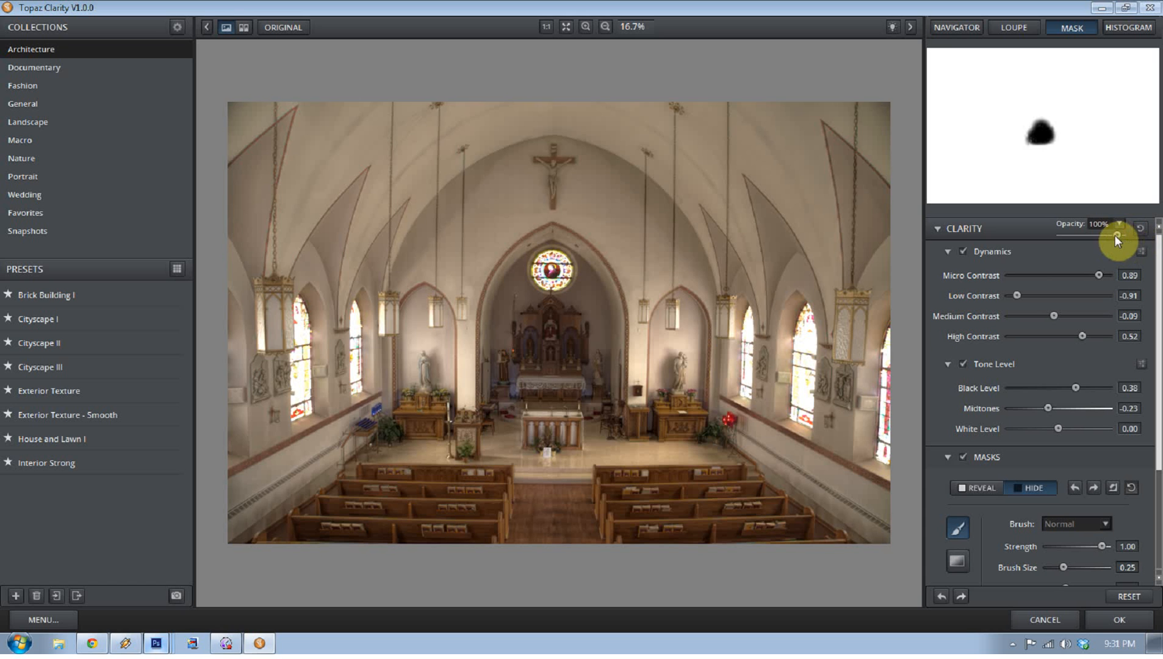
{"action": "left_click", "coordinate": [1121, 226]}
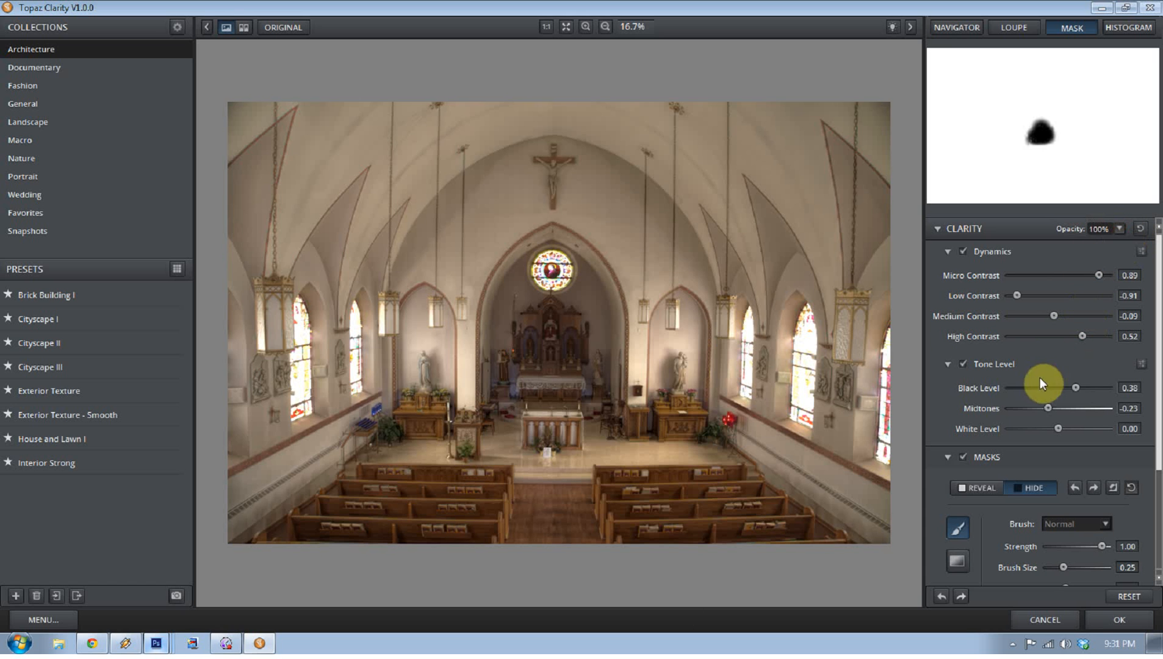
Step: Collapse the Clarity settings, expand the HSL Filter, and try a Red hue of 1.00 before returning it to neutral
{"action": "left_click", "coordinate": [947, 457]}
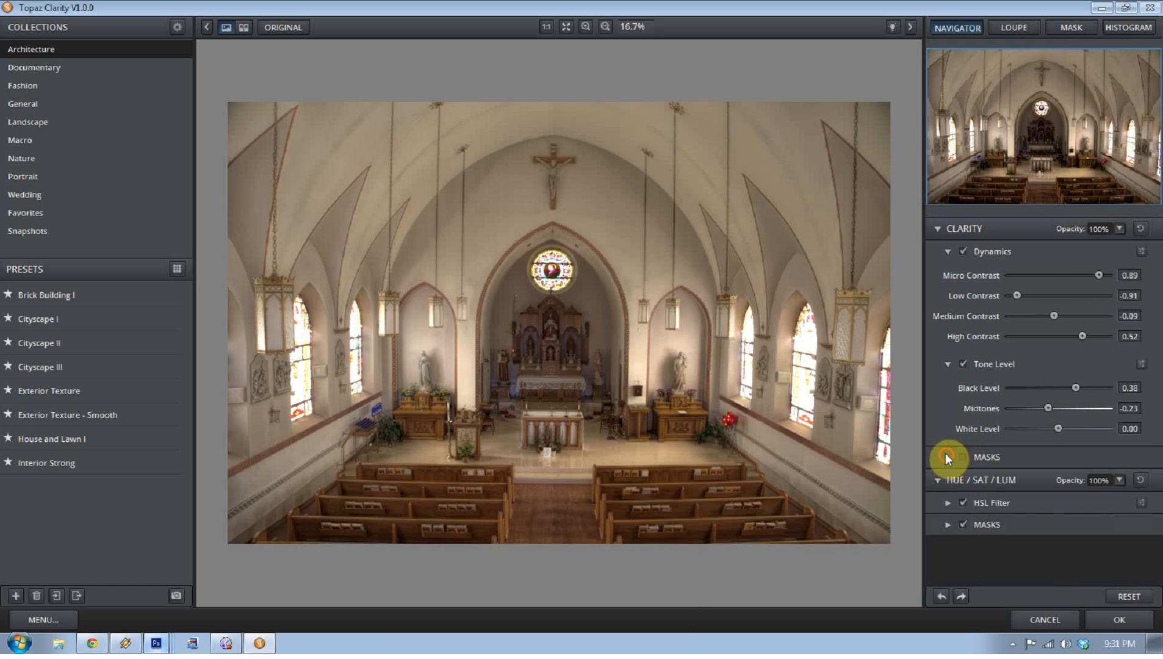
{"action": "left_click", "coordinate": [937, 228]}
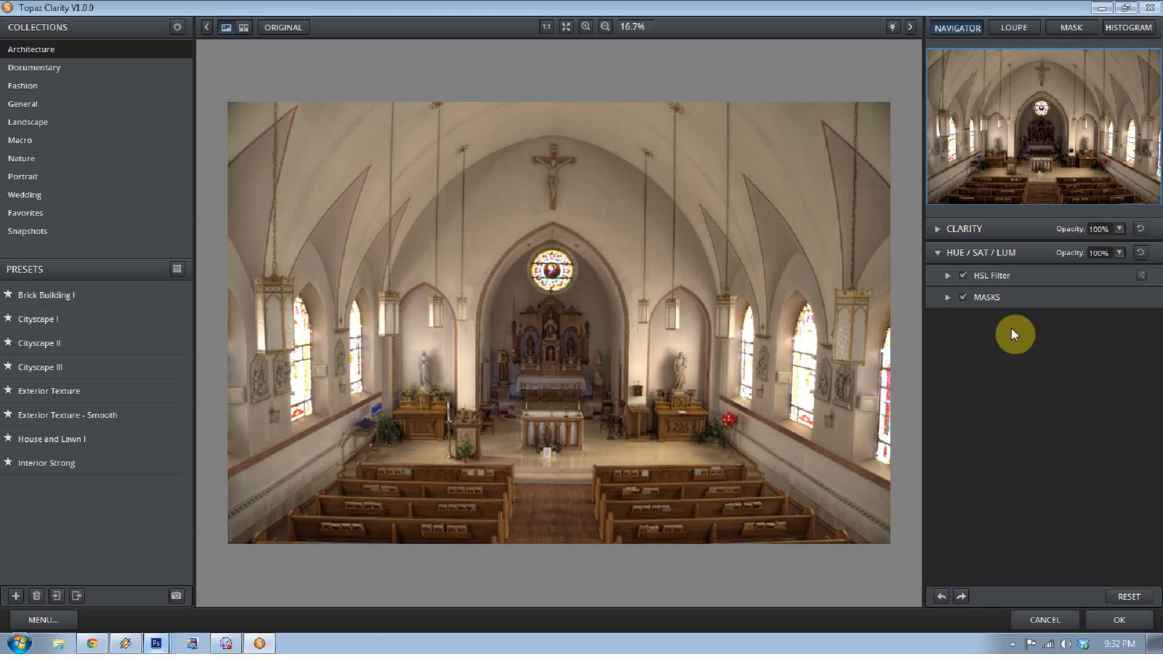
{"action": "left_click", "coordinate": [947, 277]}
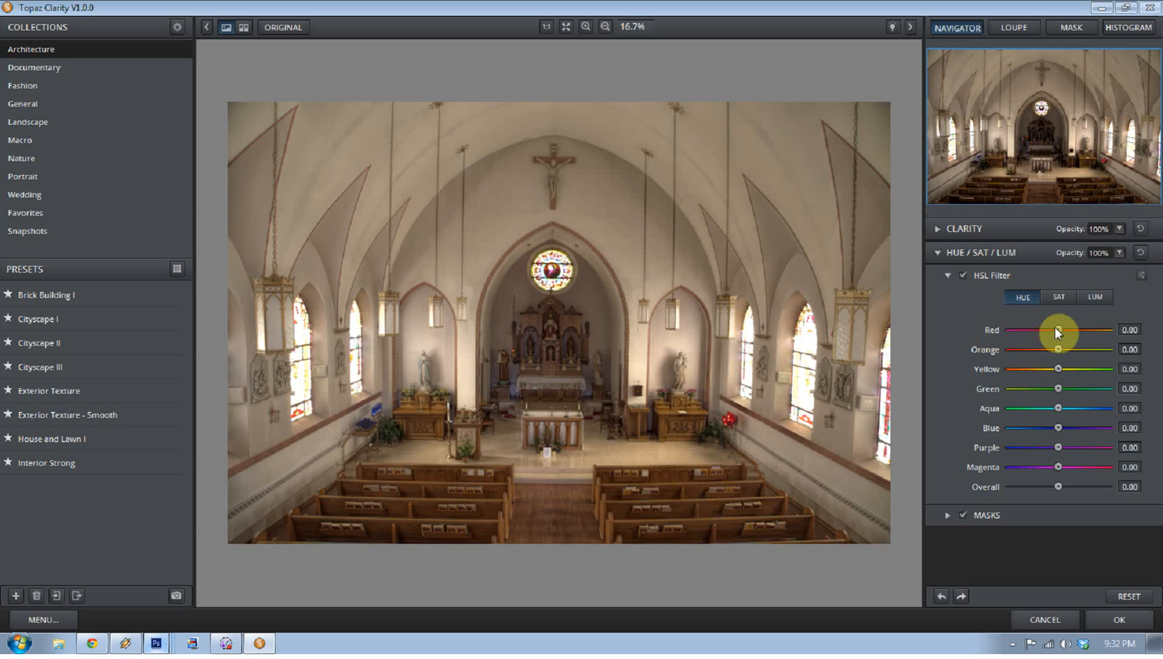
{"action": "left_click_drag", "start_coordinate": [1056, 330], "coordinate": [1101, 328]}
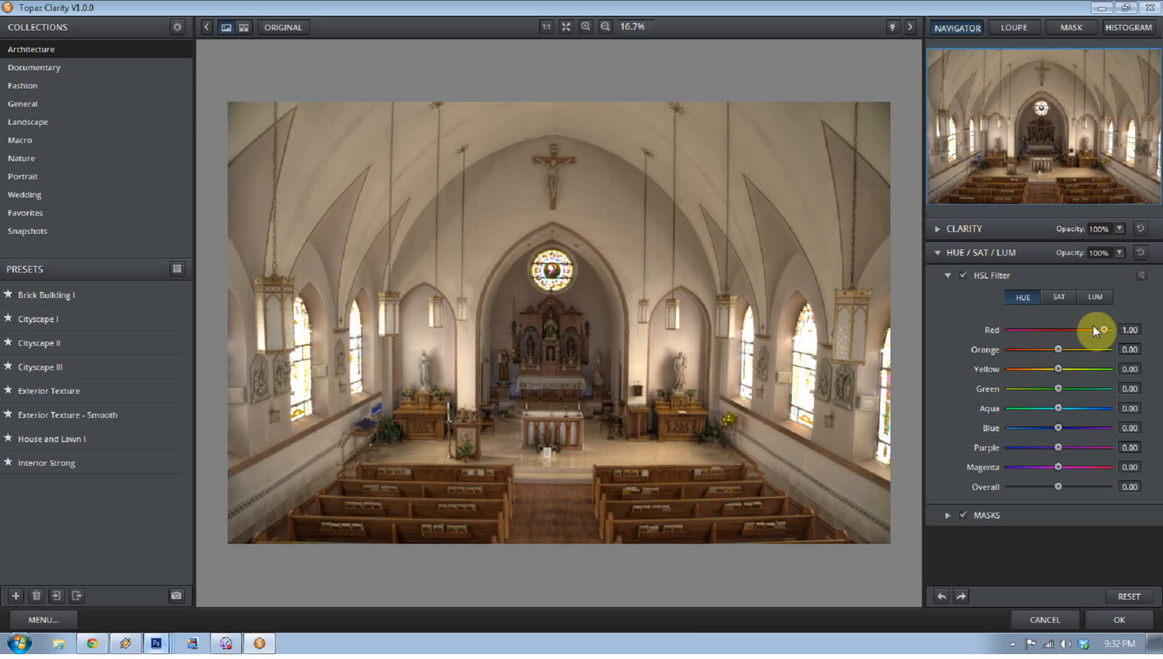
{"action": "left_click_drag", "start_coordinate": [1103, 330], "coordinate": [1058, 332]}
Step: Apply the Clarity adjustments to the photo and open the result in Topaz Adjust 5 from Photoshop
{"action": "left_click", "coordinate": [1118, 620]}
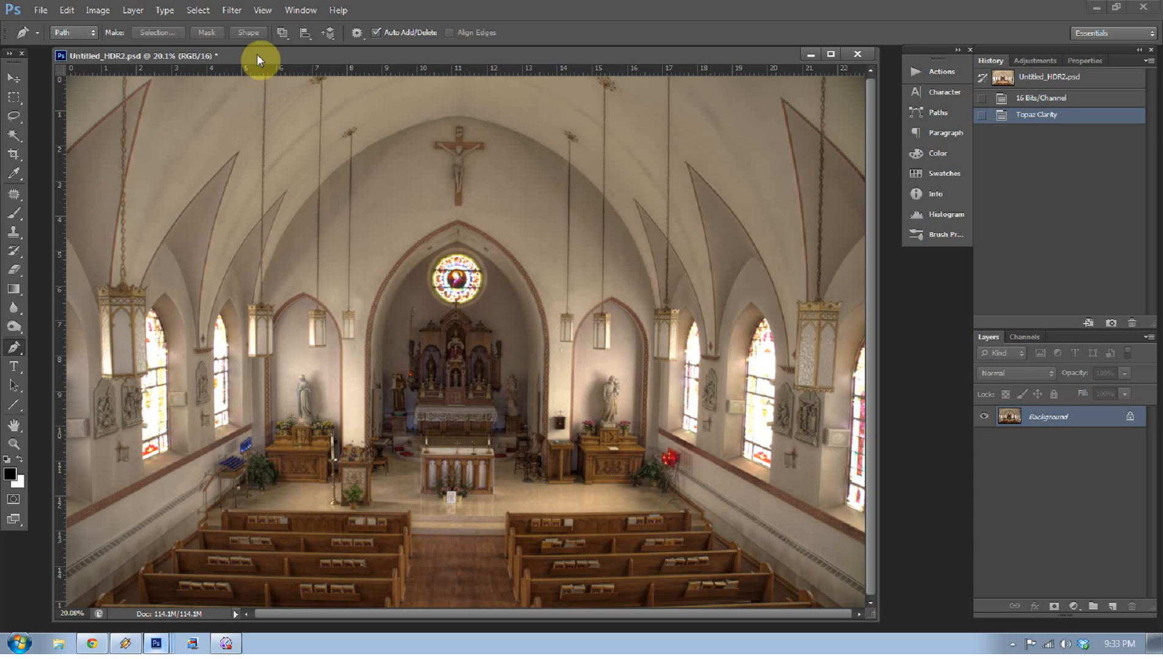
{"action": "left_click", "coordinate": [235, 13]}
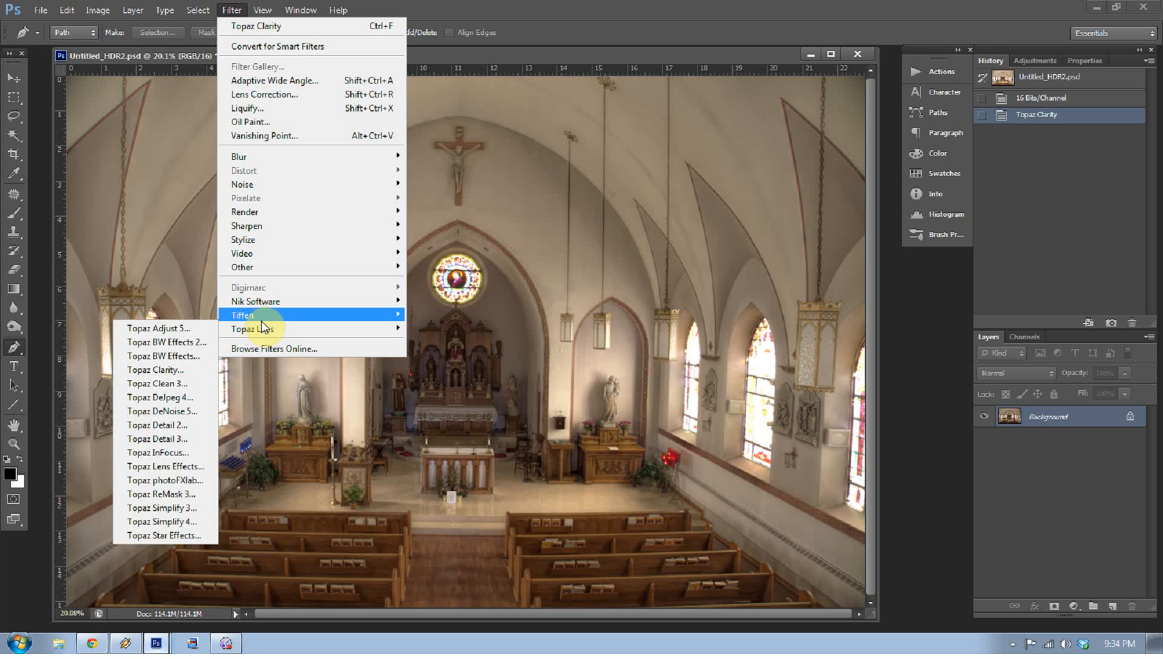
{"action": "mouse_move", "coordinate": [266, 330]}
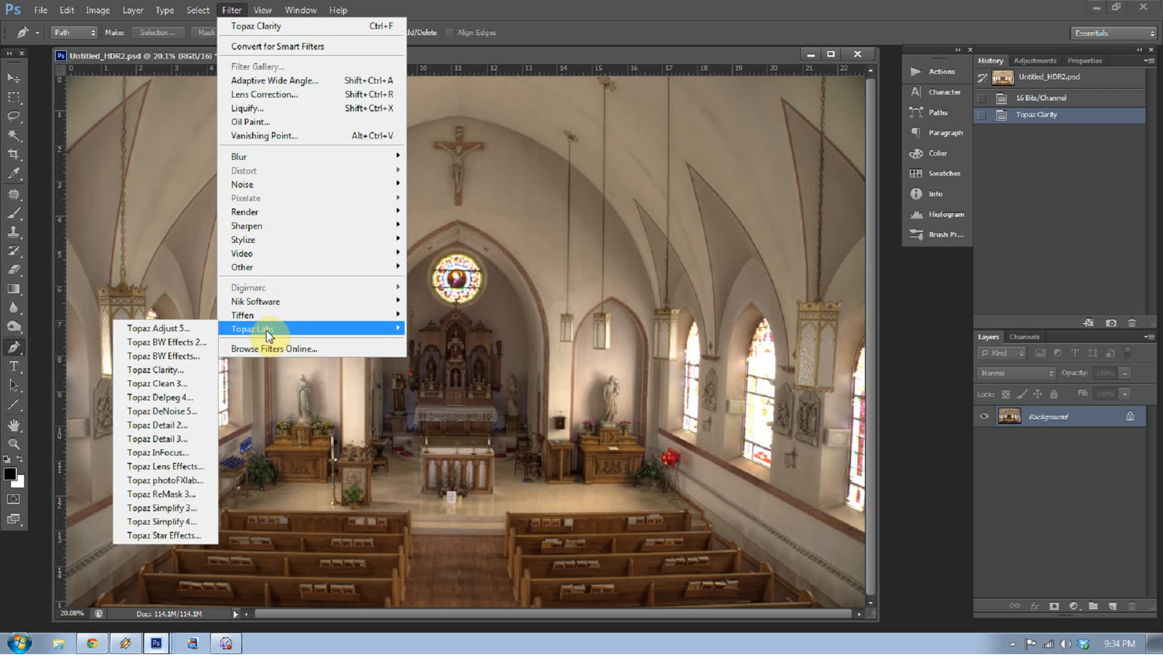
{"action": "left_click", "coordinate": [203, 333]}
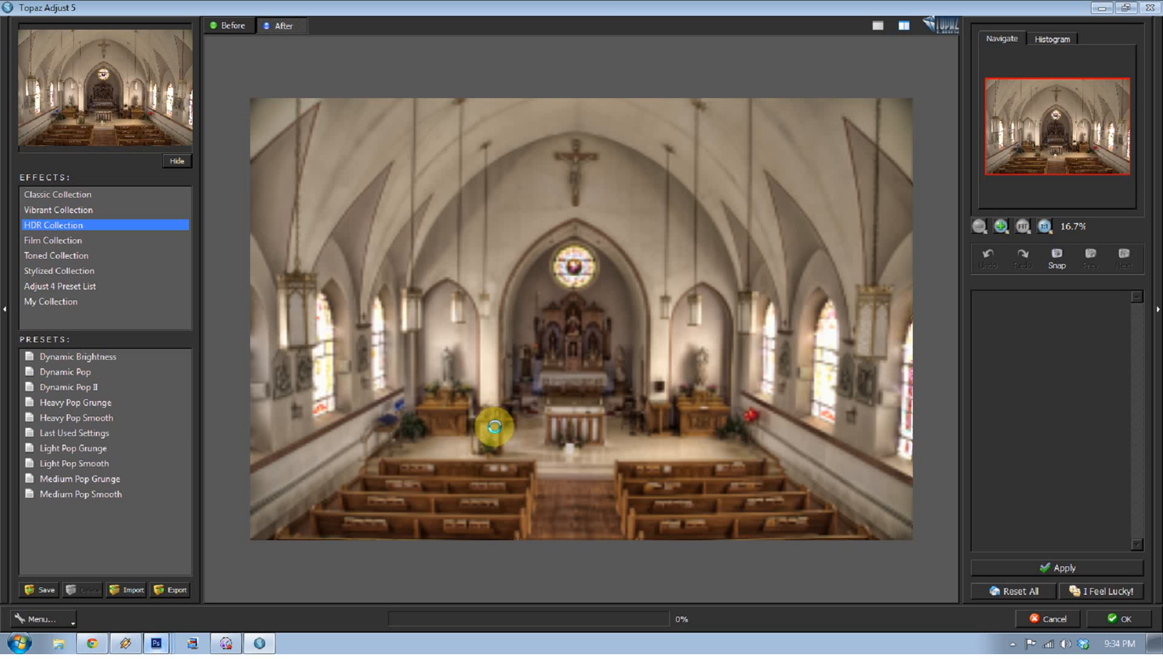
Step: Preview the HDR Collection's Dynamic Pop II and Dynamic Pop presets, comparing Dynamic Pop with the unprocessed photo
{"action": "left_click", "coordinate": [76, 385]}
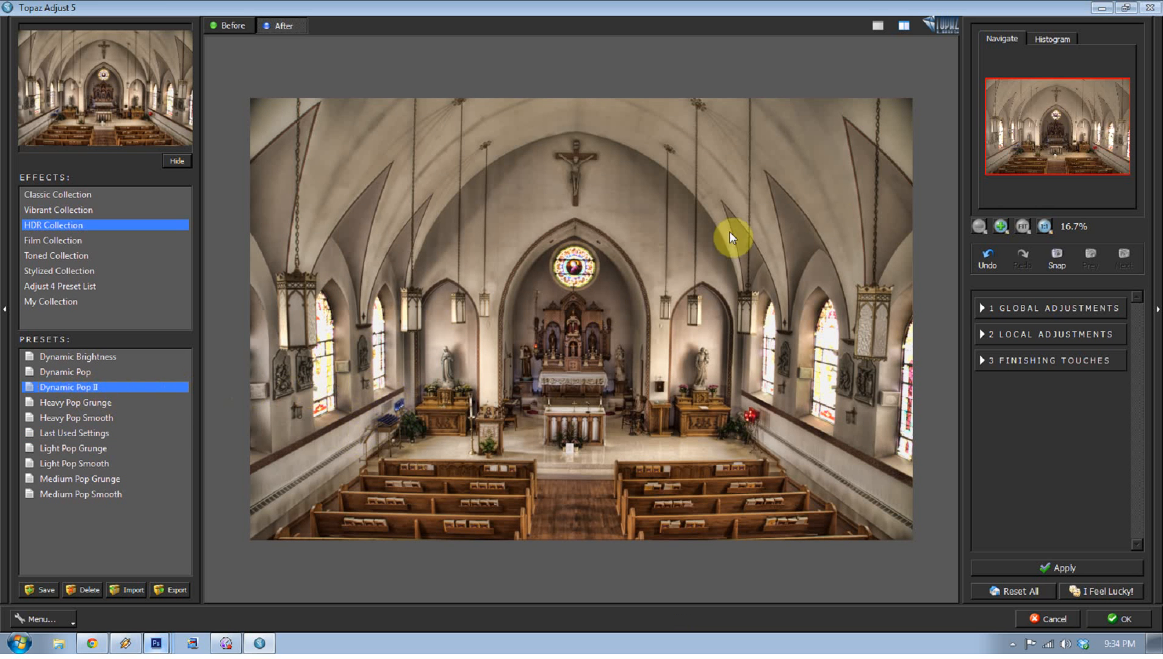
{"action": "left_click", "coordinate": [36, 372]}
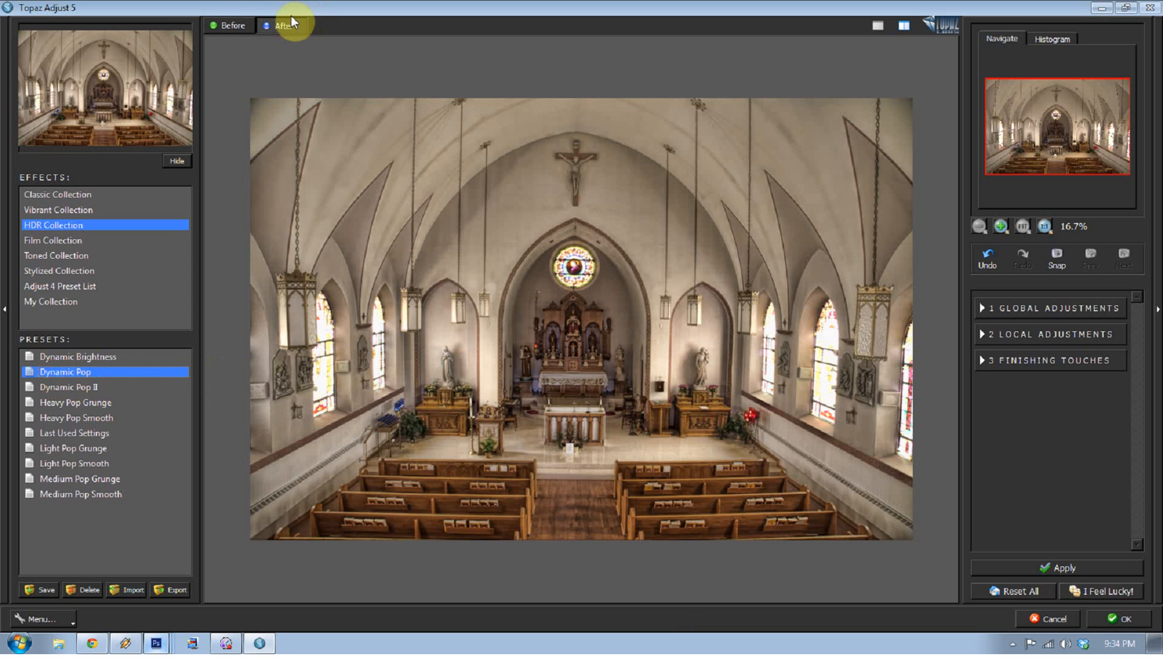
{"action": "left_click", "coordinate": [271, 25]}
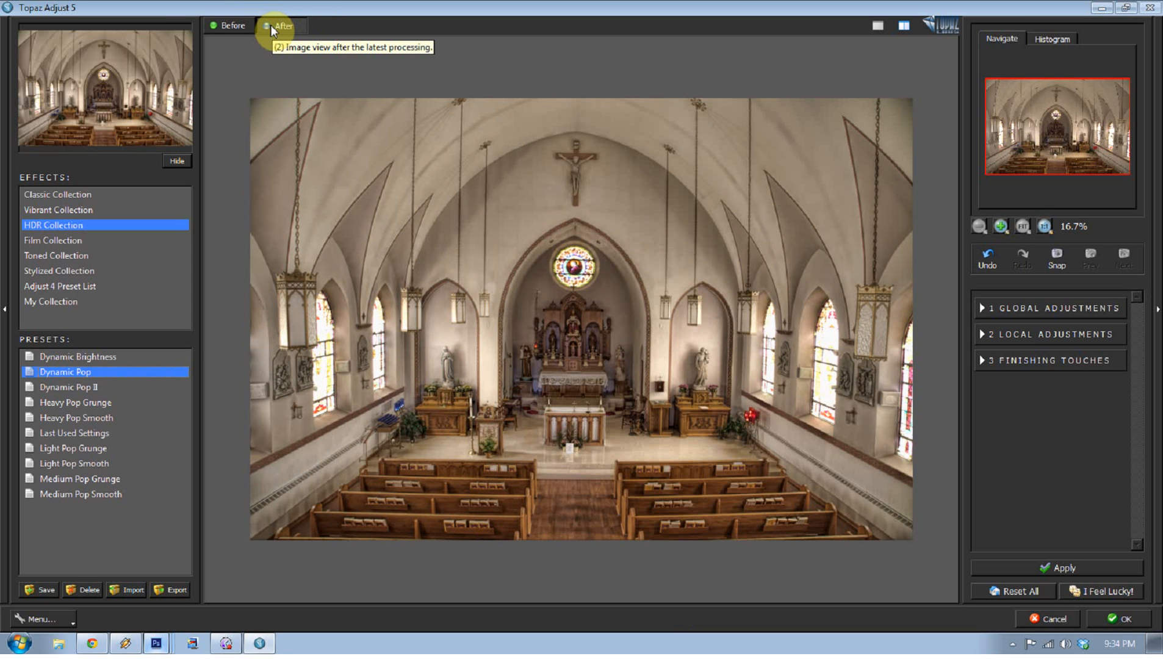
{"action": "left_click", "coordinate": [237, 28]}
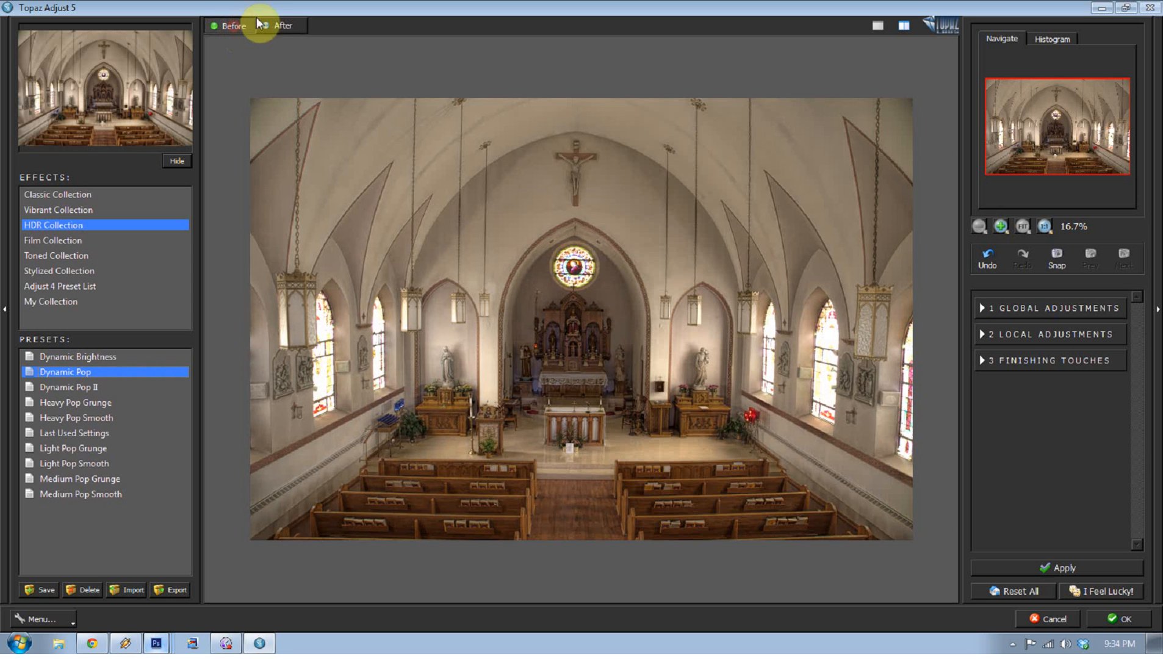
{"action": "left_click", "coordinate": [276, 24]}
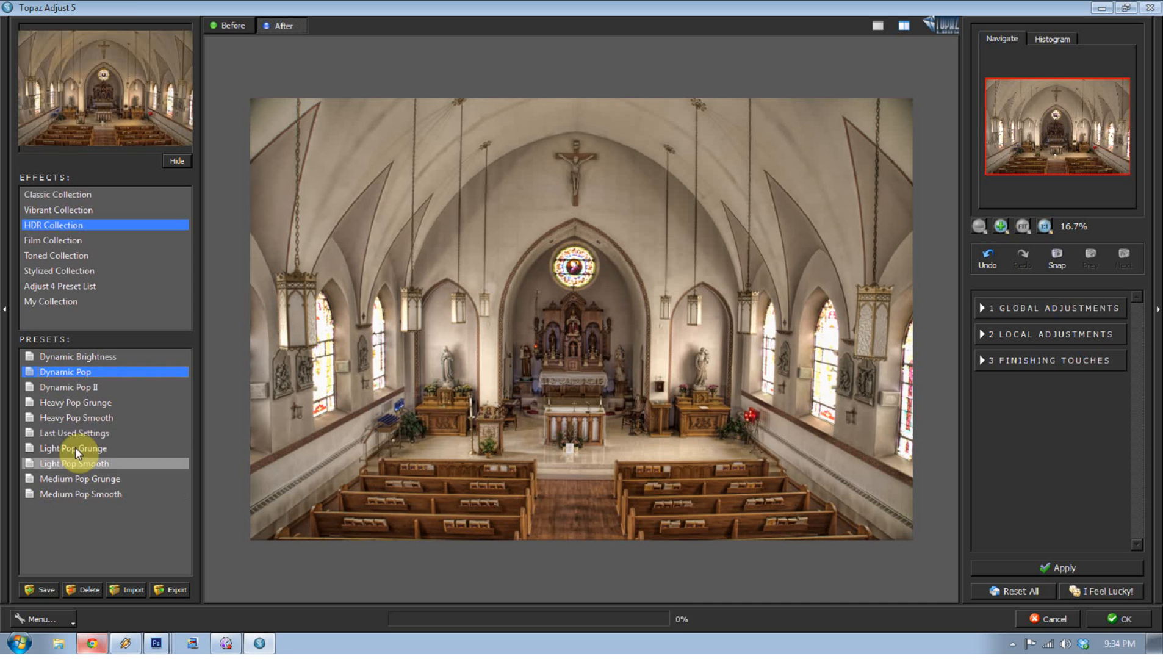
Step: Try My Collection's Split Toned and Moody preset, and apply Dynamic Pop from the HDR Collection instead
{"action": "left_click", "coordinate": [64, 299]}
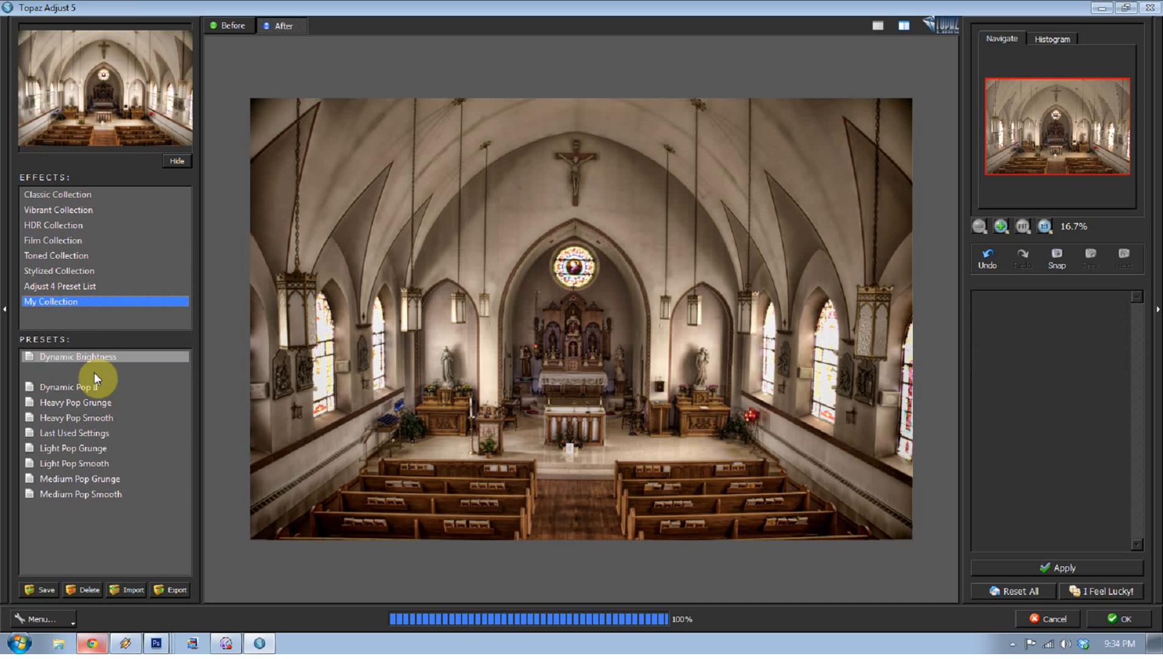
{"action": "left_click", "coordinate": [88, 525]}
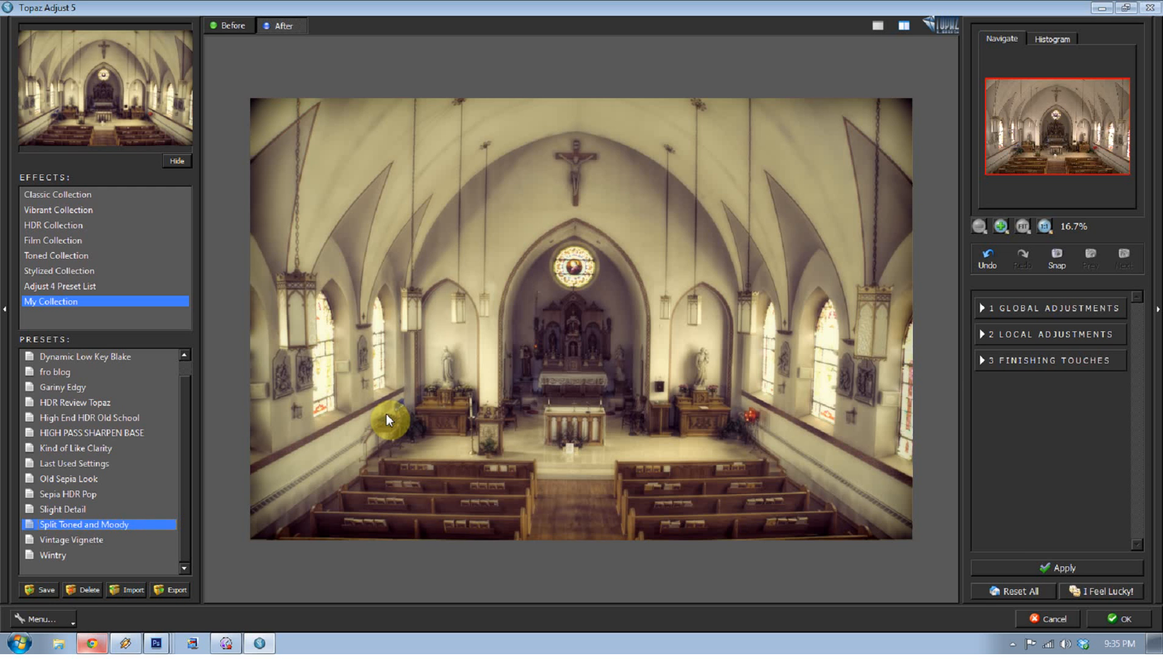
{"action": "left_click", "coordinate": [73, 226]}
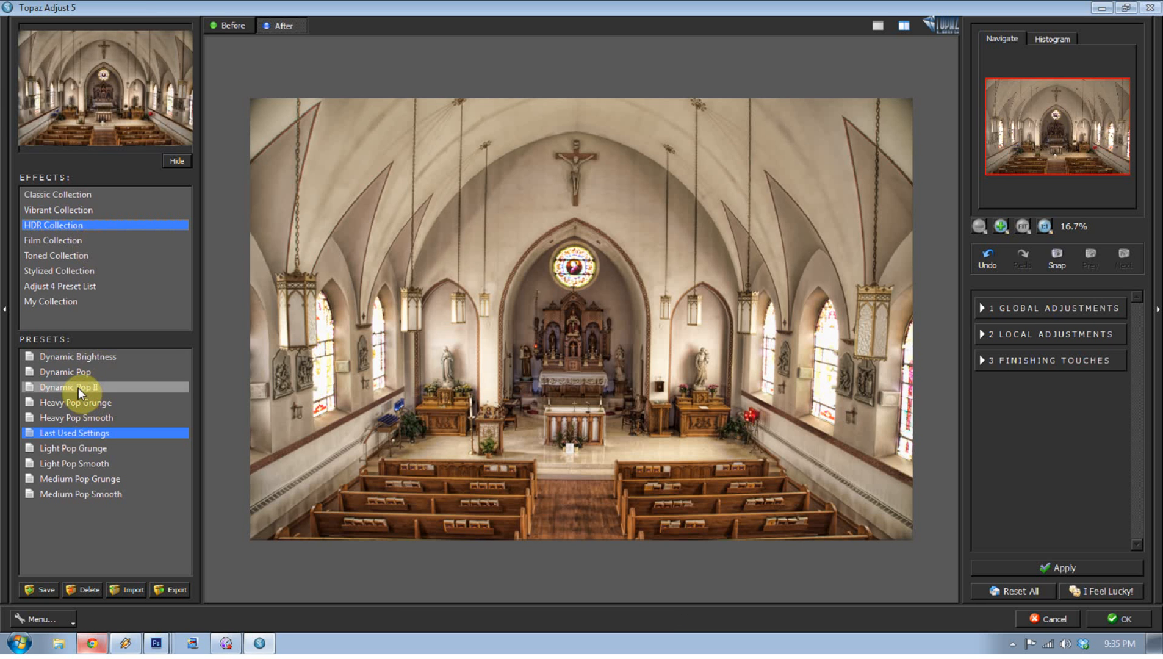
{"action": "left_click", "coordinate": [78, 374]}
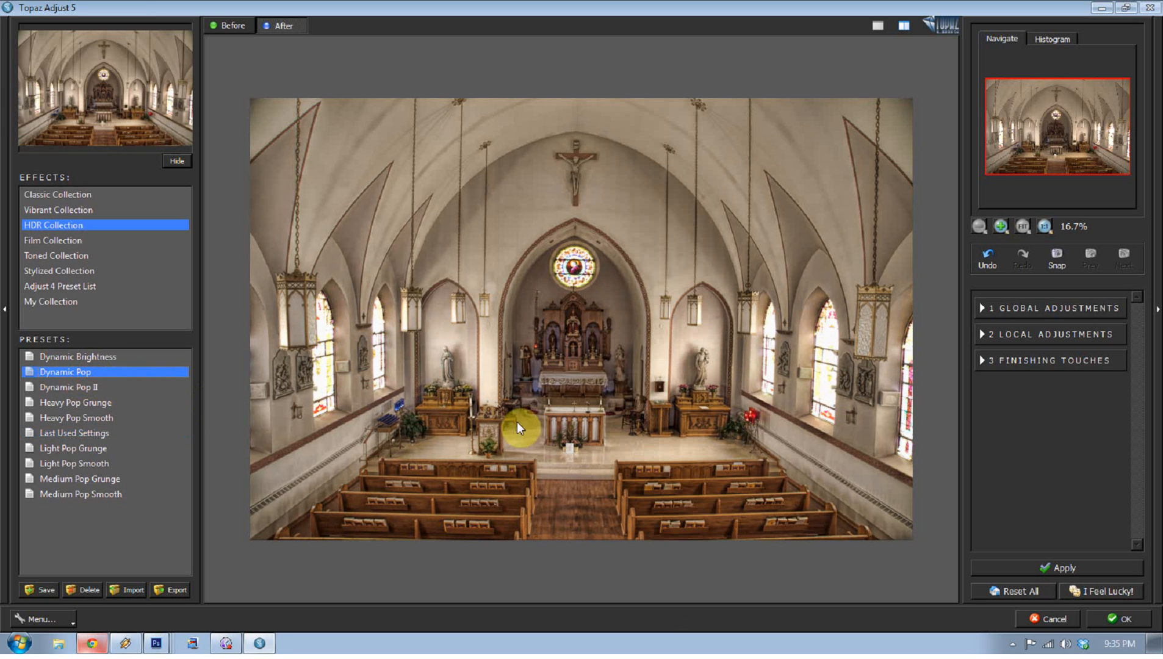
{"action": "left_click", "coordinate": [1104, 571]}
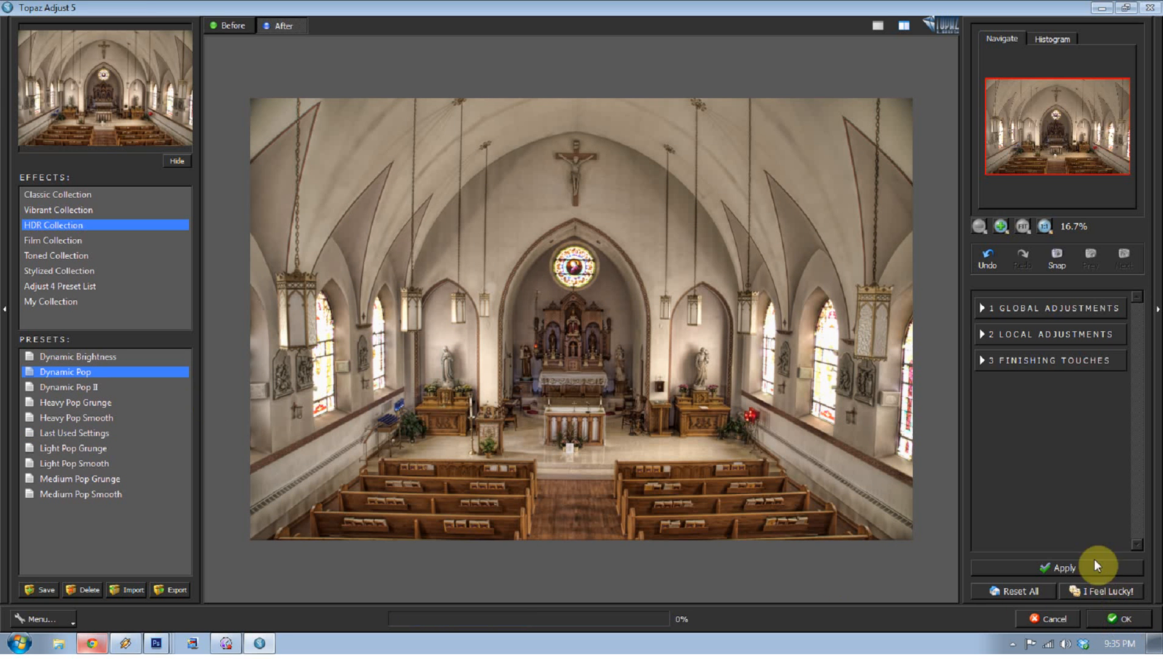